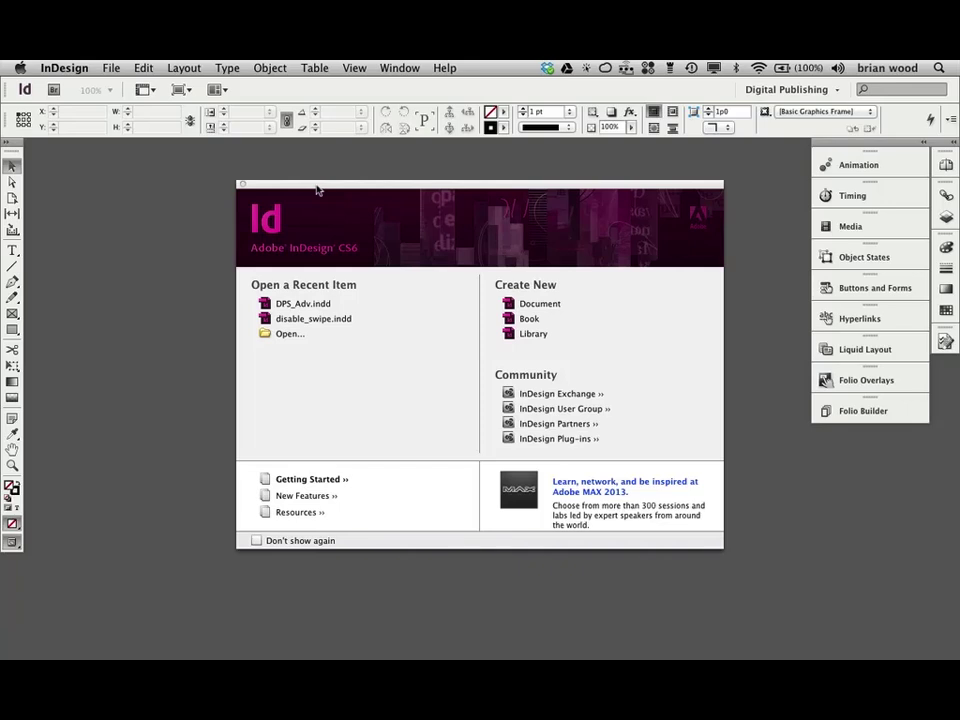
Step: Preview the Ontario Magazine app in Adobe DPS on the mirrored iPad, then return to InDesign
key("super+Tab")
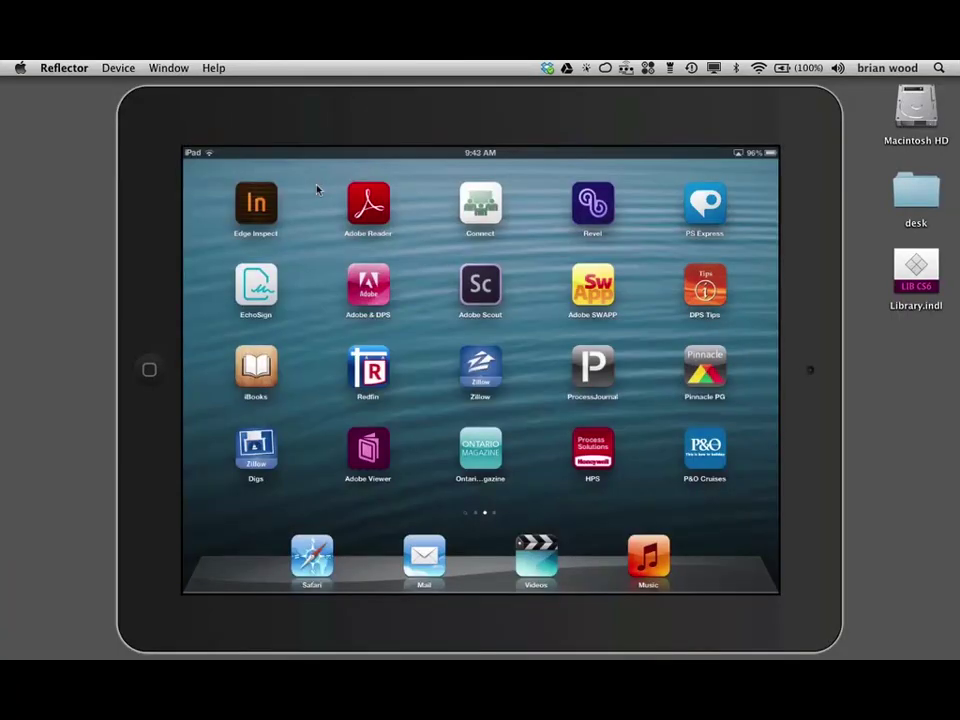
left_click(368, 292)
left_click(480, 453)
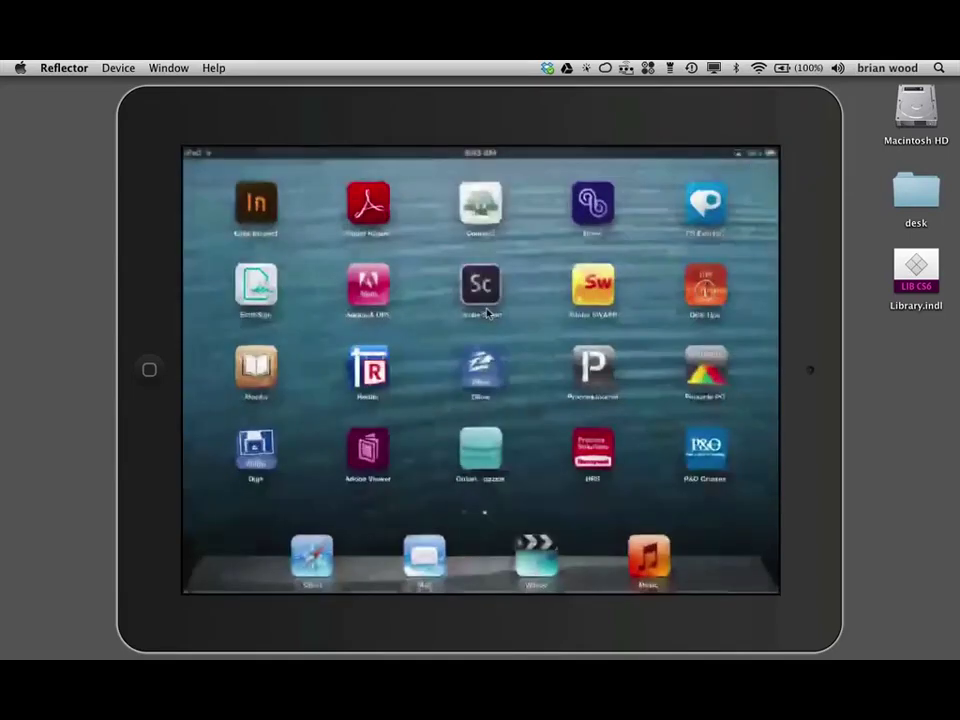
key("super+Tab")
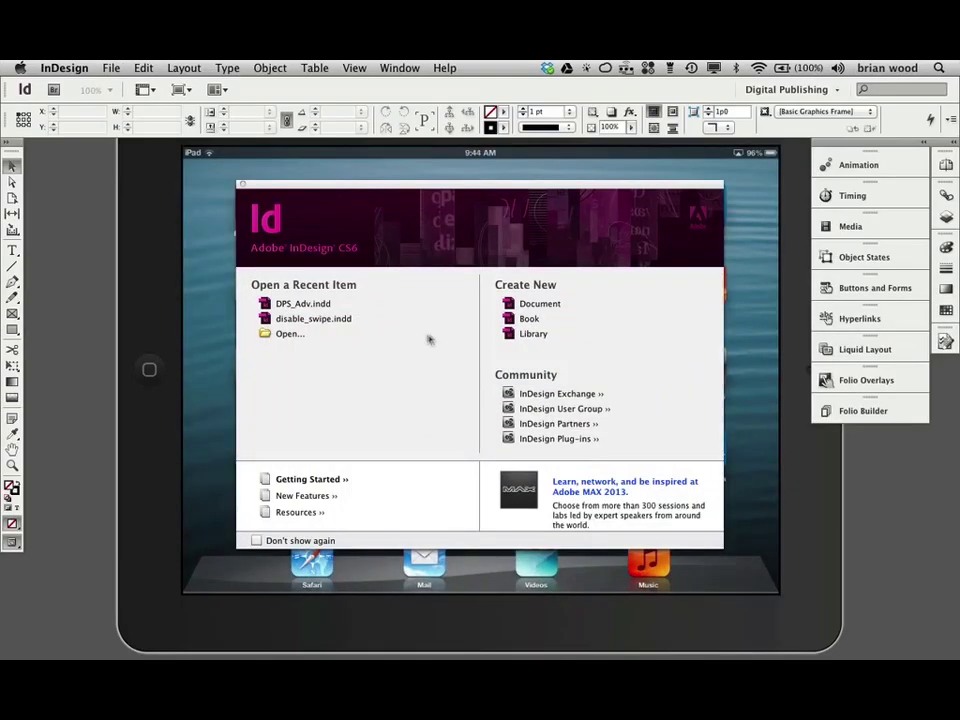
Step: Start a new folio from the Folio Builder list and name it DPS Adv
left_click(863, 410)
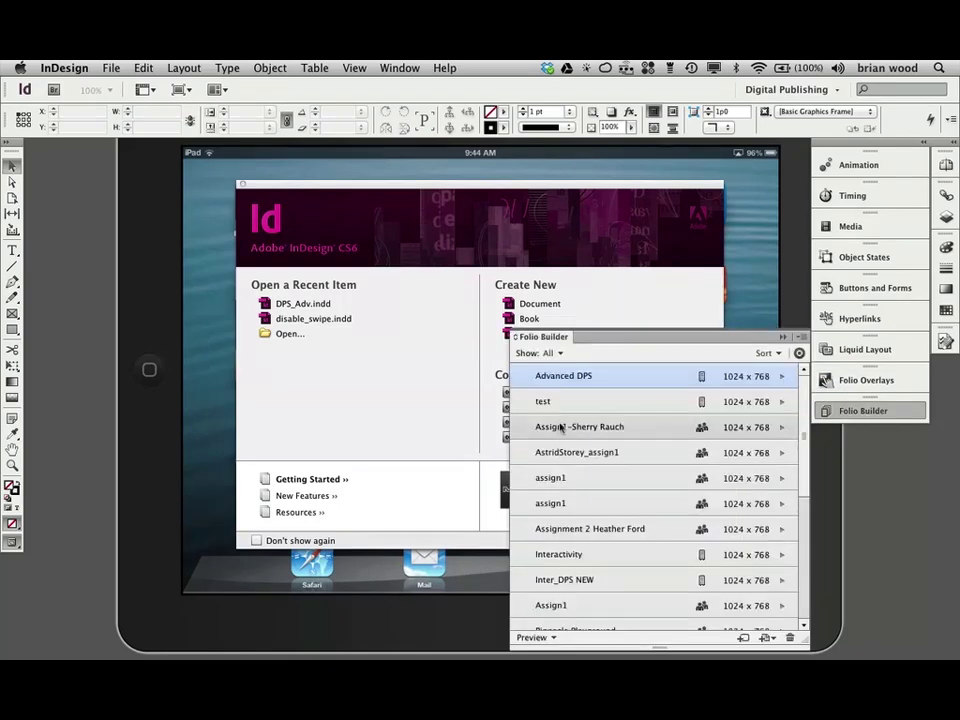
mouse_move(698, 456)
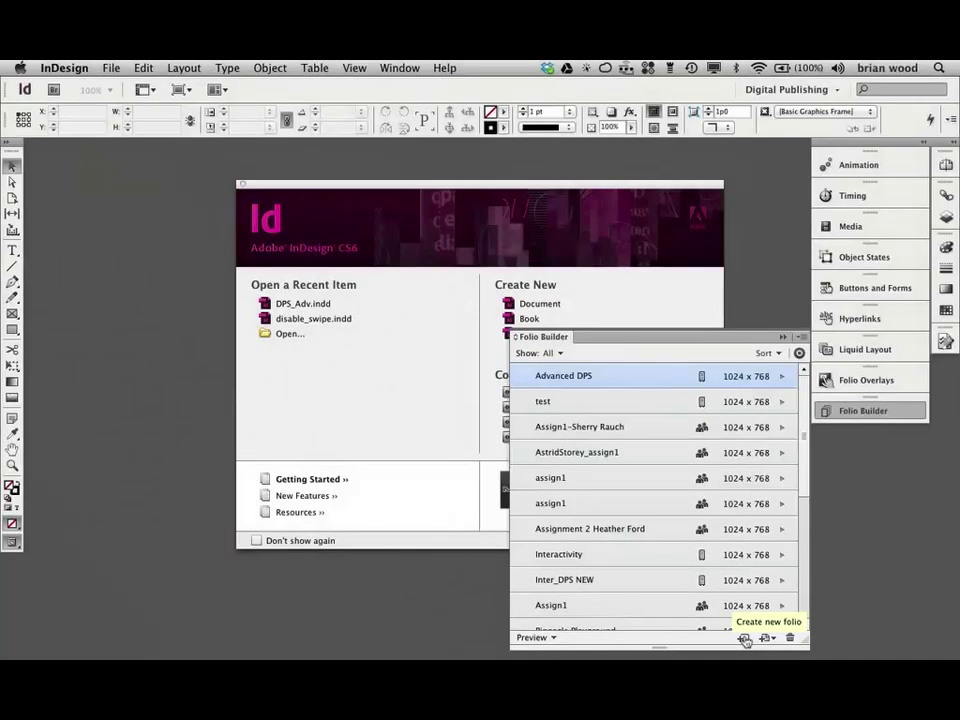
left_click(745, 638)
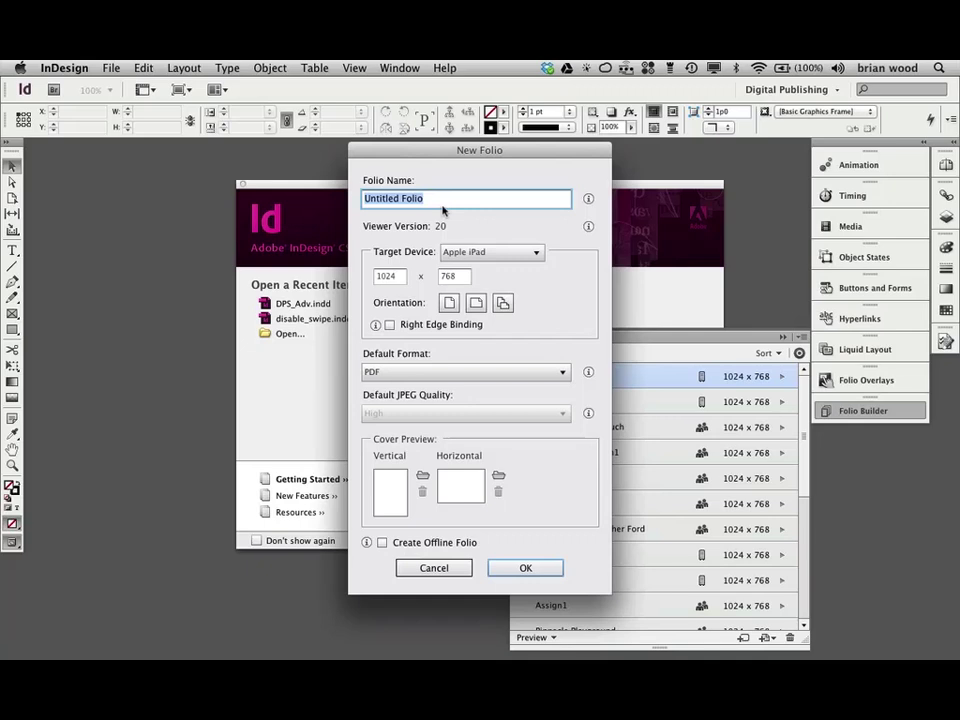
type("DPS Adv")
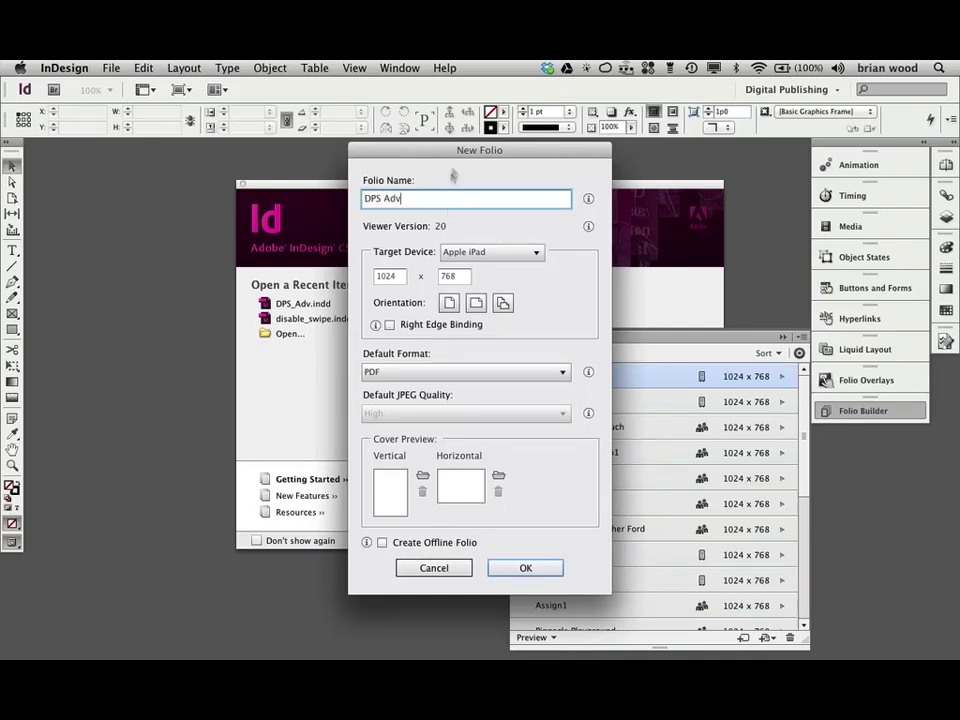
left_click_drag(440, 150, 307, 166)
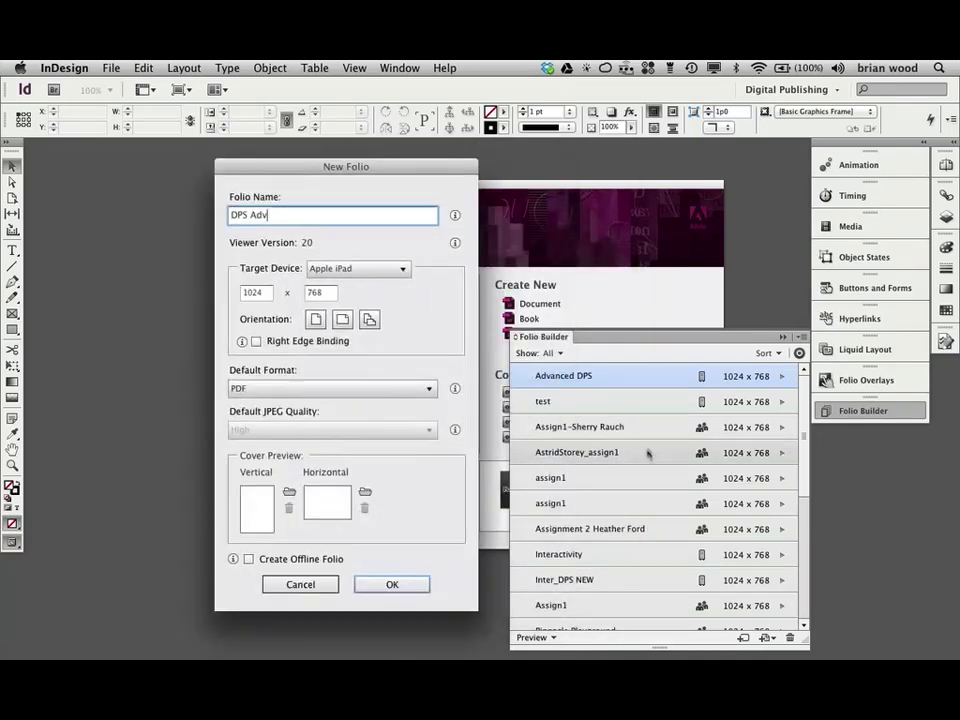
Step: Set viewer version 25, landscape-only orientation and offline availability, then create the folio
left_click(306, 243)
left_click(440, 339)
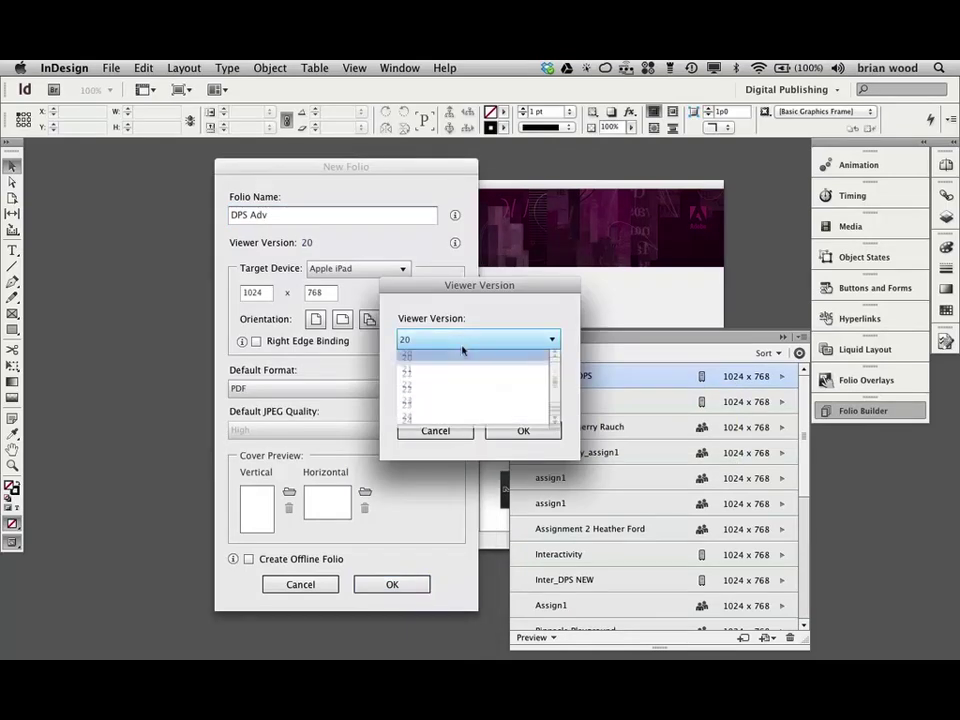
left_click(436, 421)
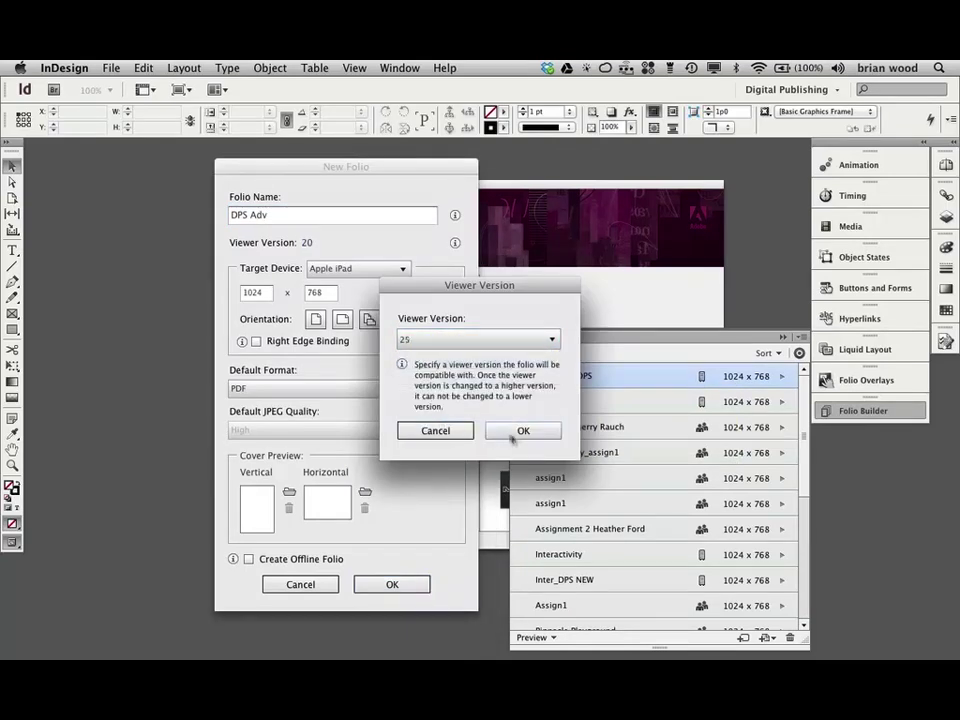
left_click(521, 431)
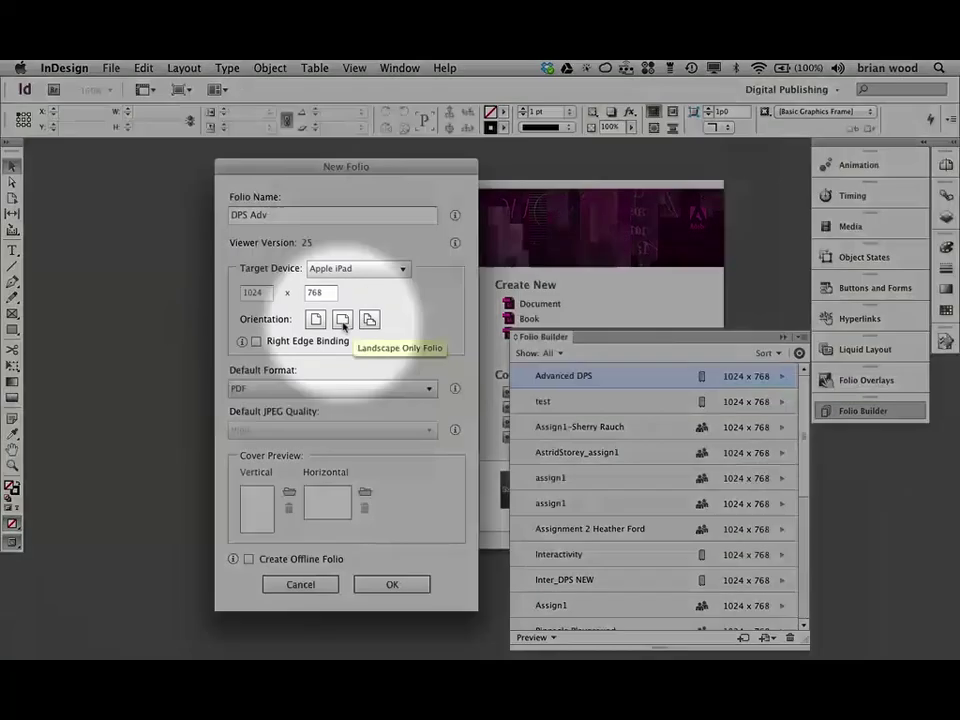
left_click(342, 320)
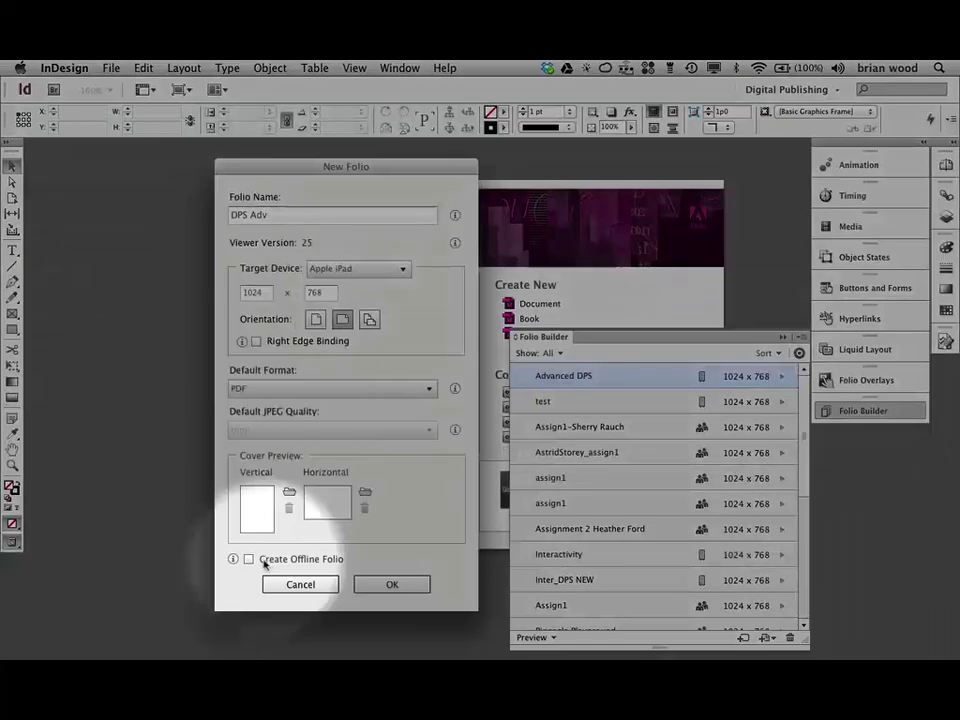
left_click(248, 560)
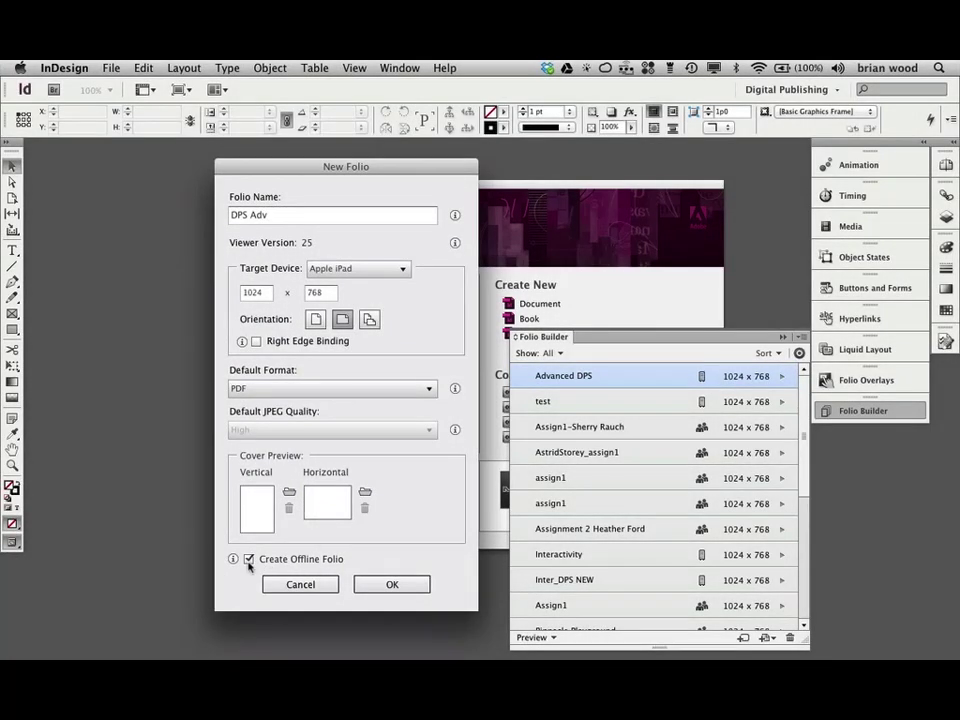
left_click(389, 584)
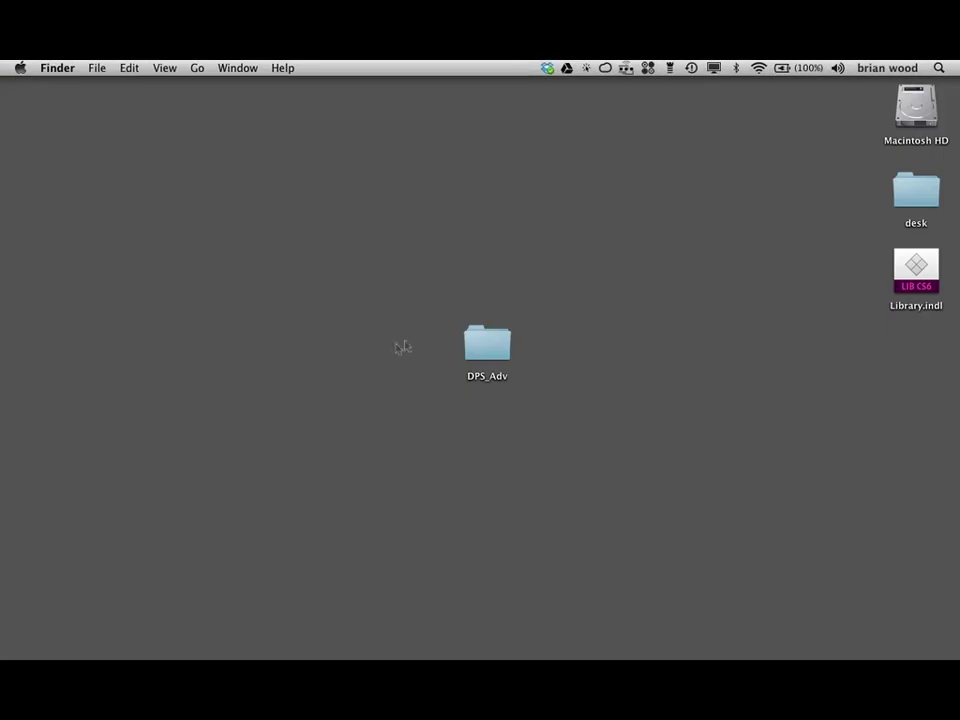
Step: Browse DPS_Adv > Week1 > Week1_start > project_article to reveal project.indd
left_click(471, 340)
double_click(471, 340)
left_click(611, 216)
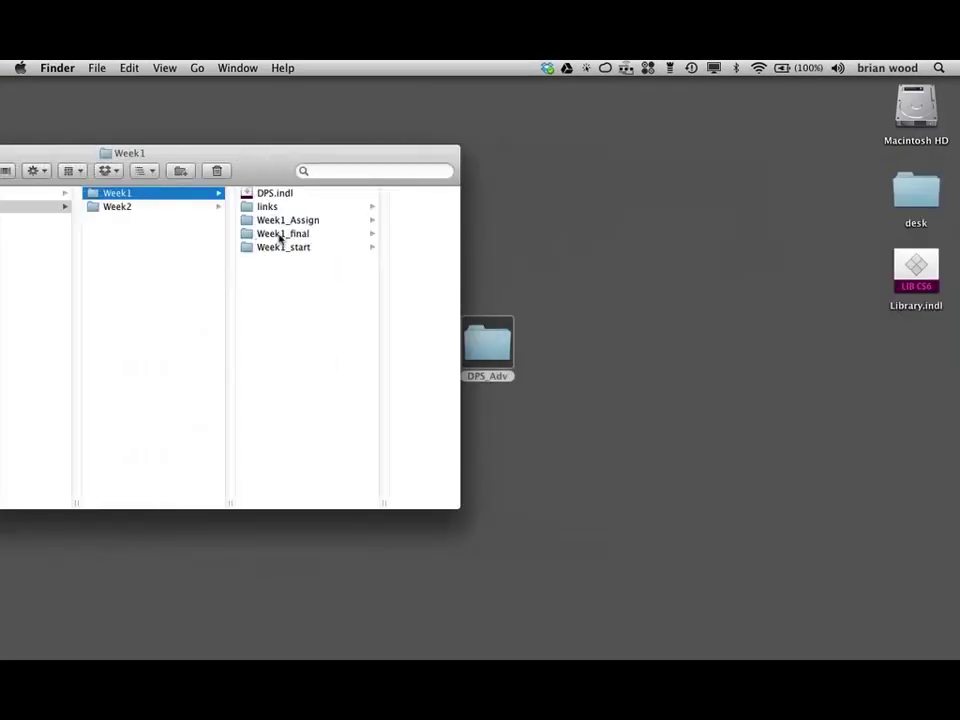
left_click(274, 248)
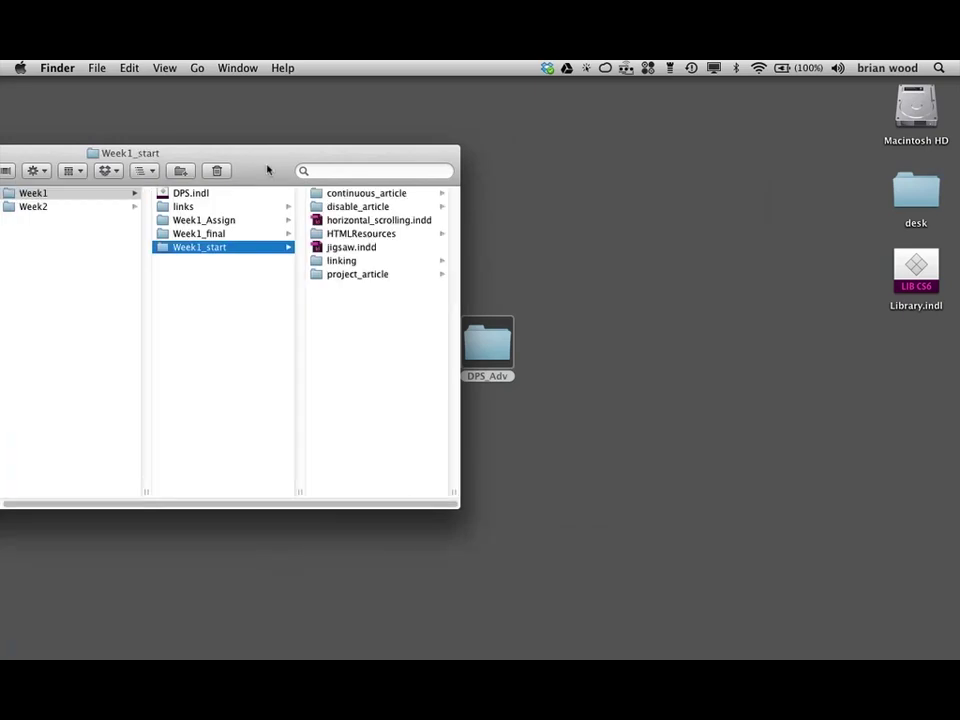
left_click_drag(268, 167, 366, 175)
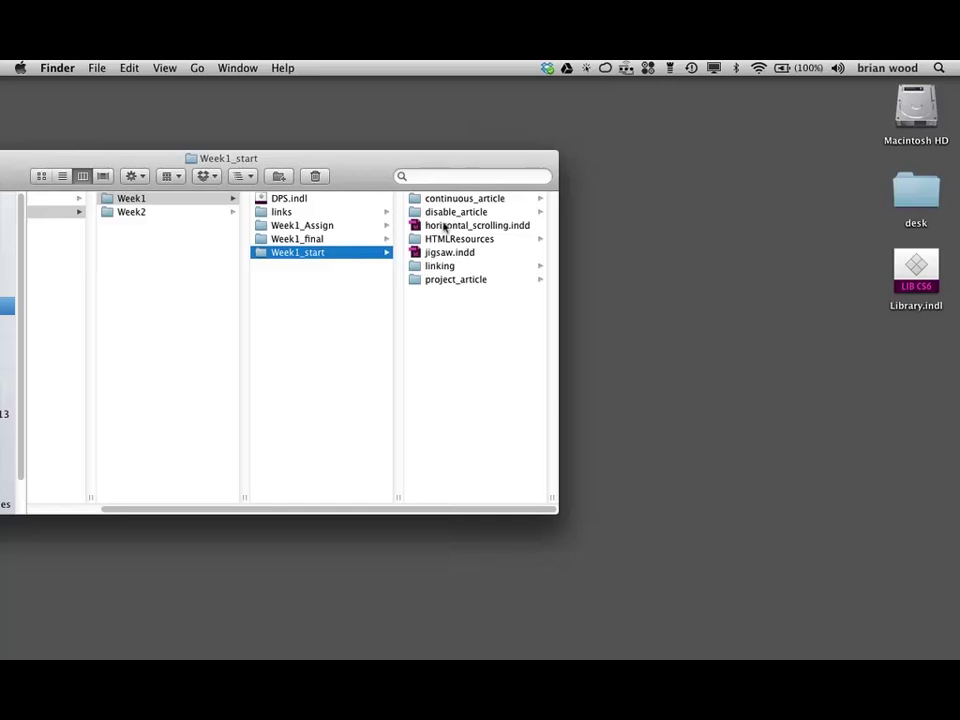
left_click(440, 280)
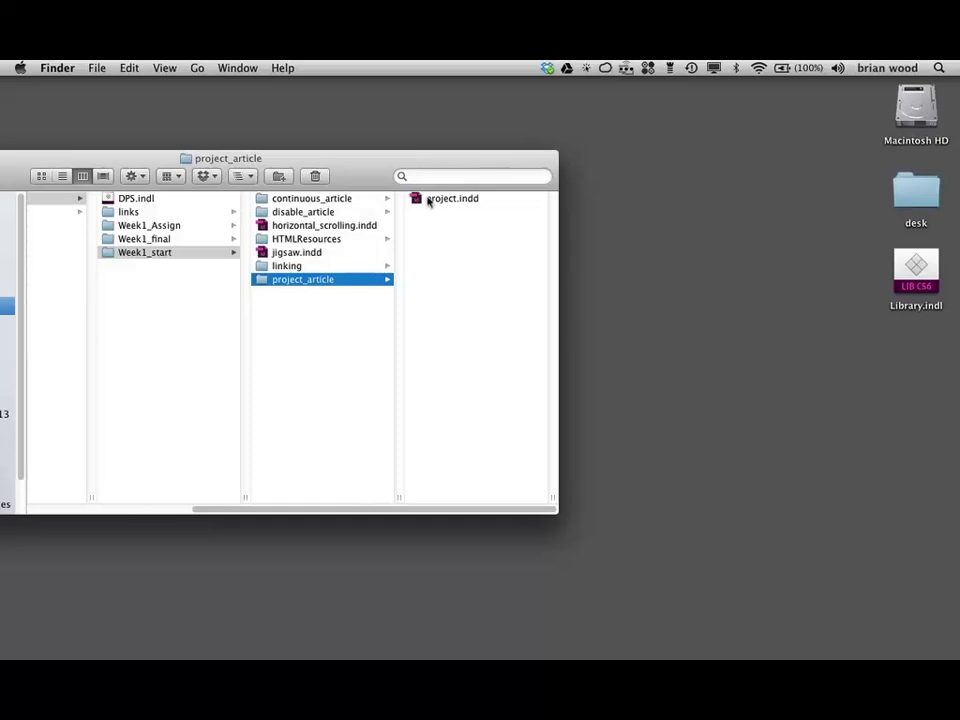
Step: Open project.indd and fit the SOME CONTENT page to the window
double_click(440, 199)
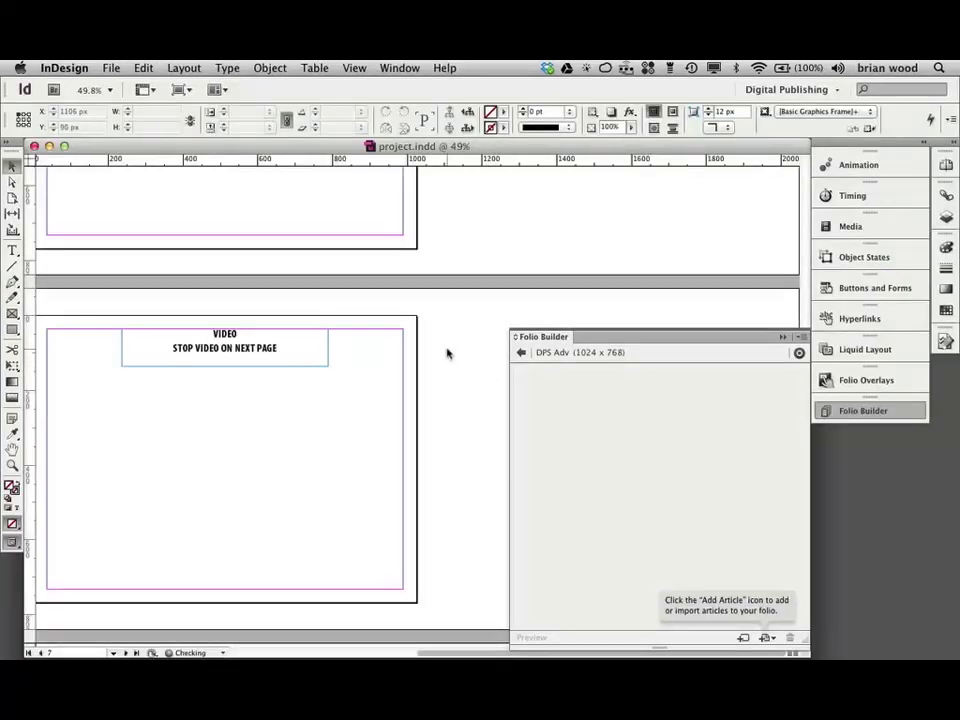
scroll(447, 353, "up", 20)
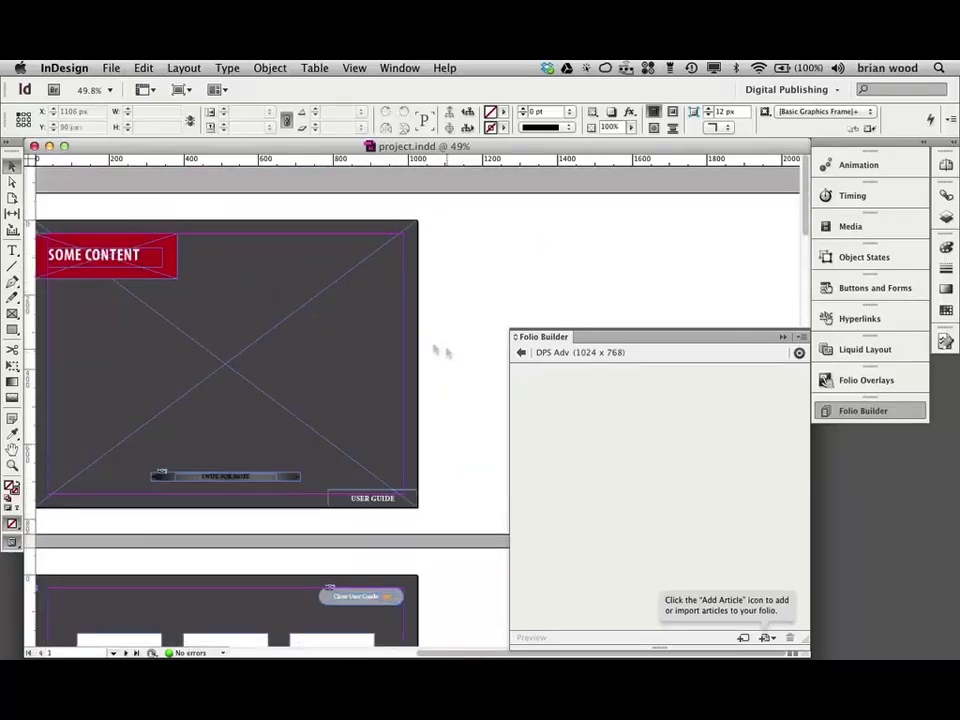
key("super+0")
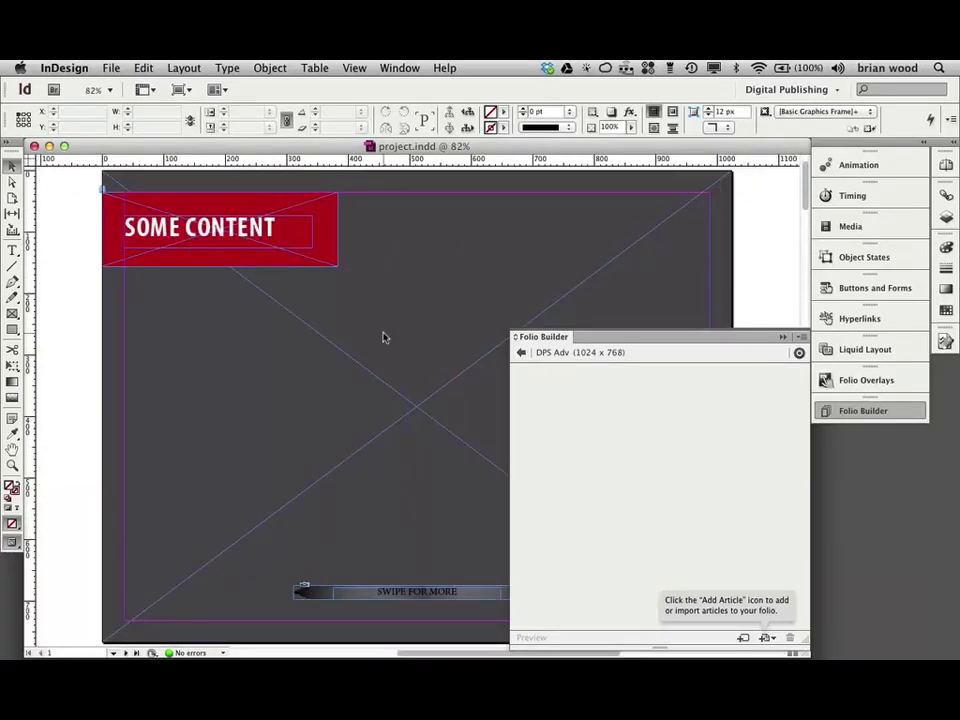
Step: Look over the Folio Overlays list, then reopen the empty DPS Adv folio in Folio Builder
left_click(845, 409)
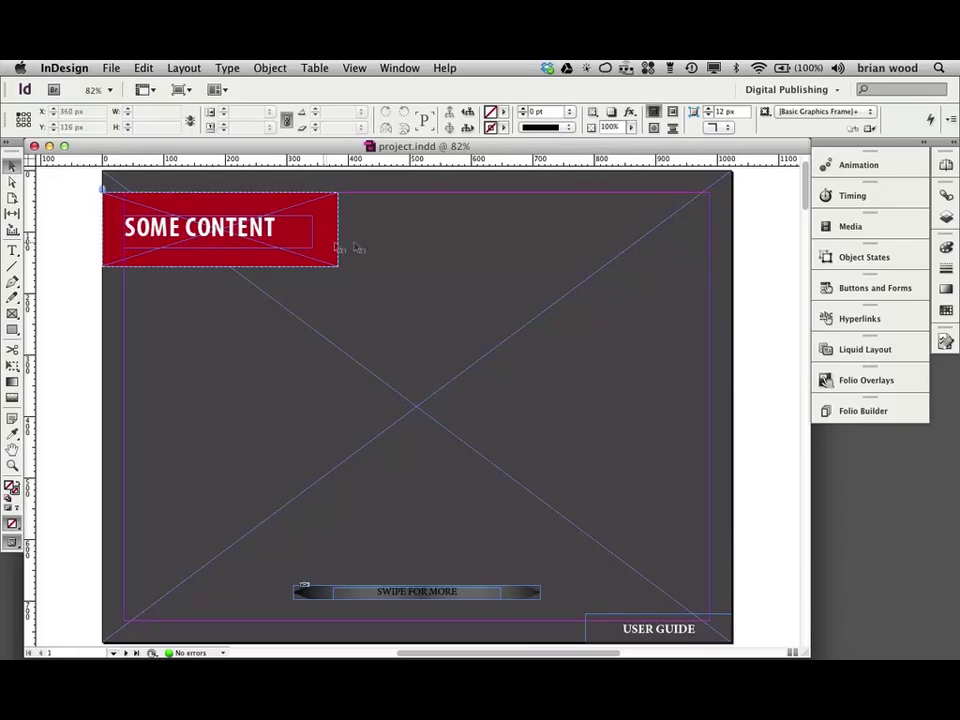
left_click(866, 390)
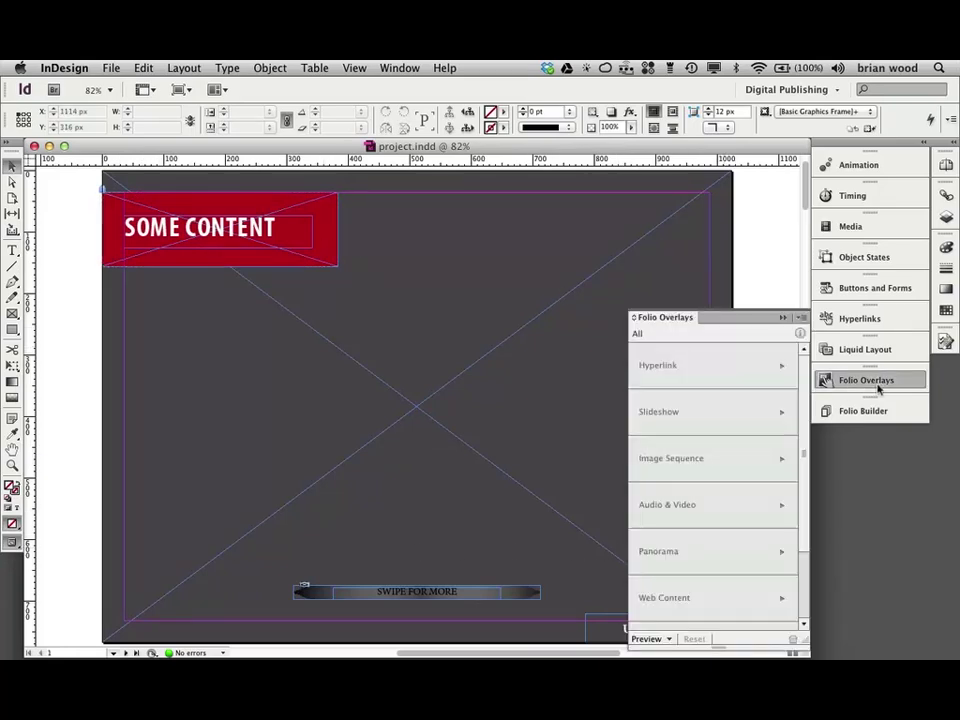
scroll(806, 605, "down", 3)
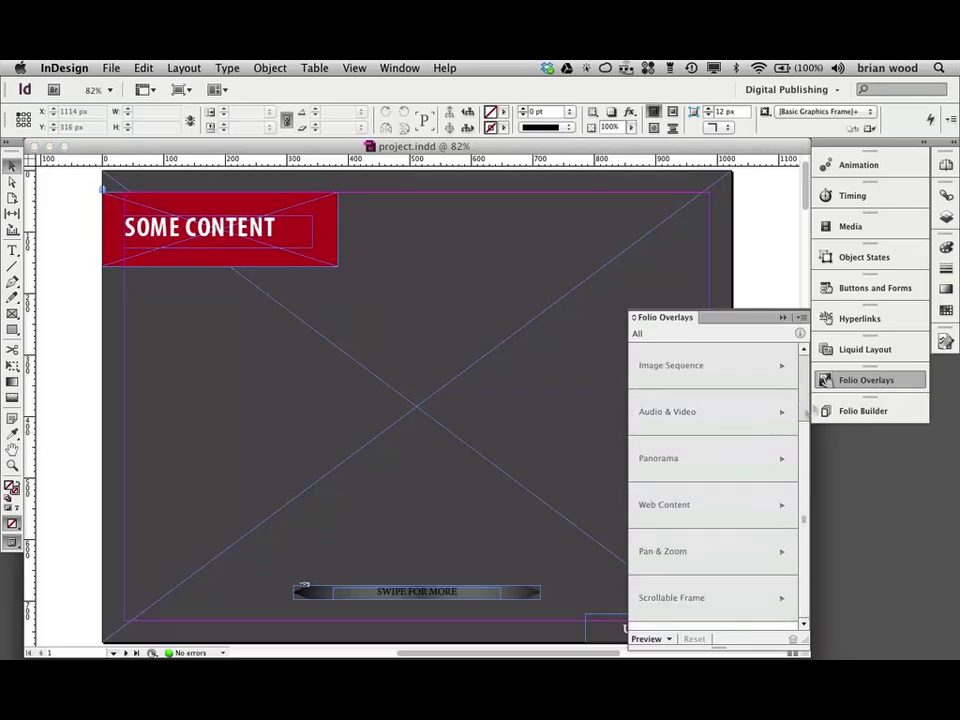
left_click(840, 386)
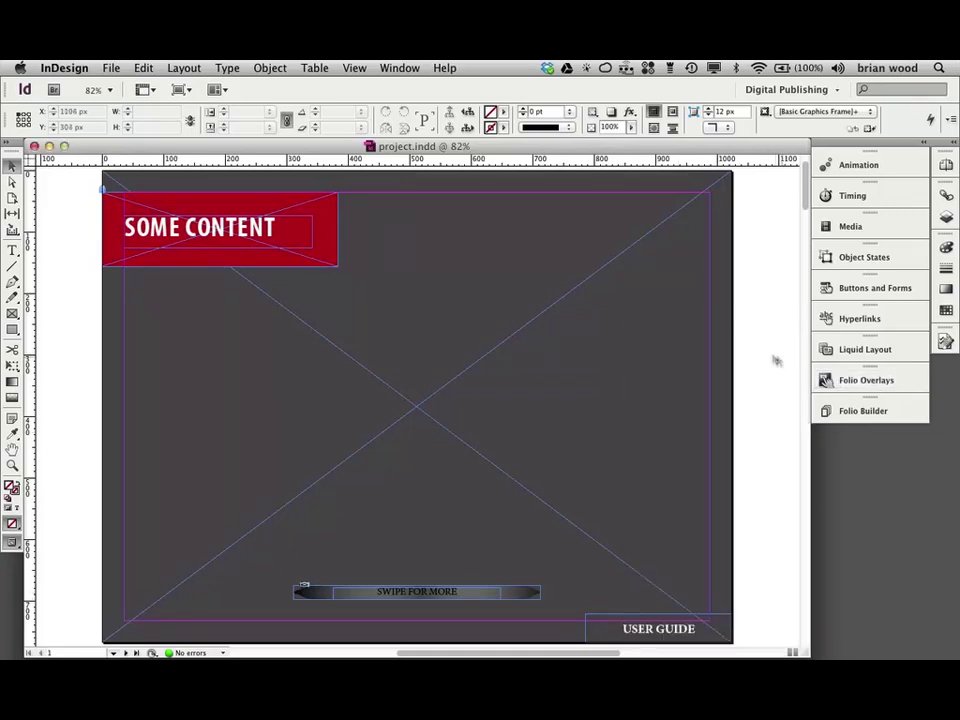
left_click(842, 410)
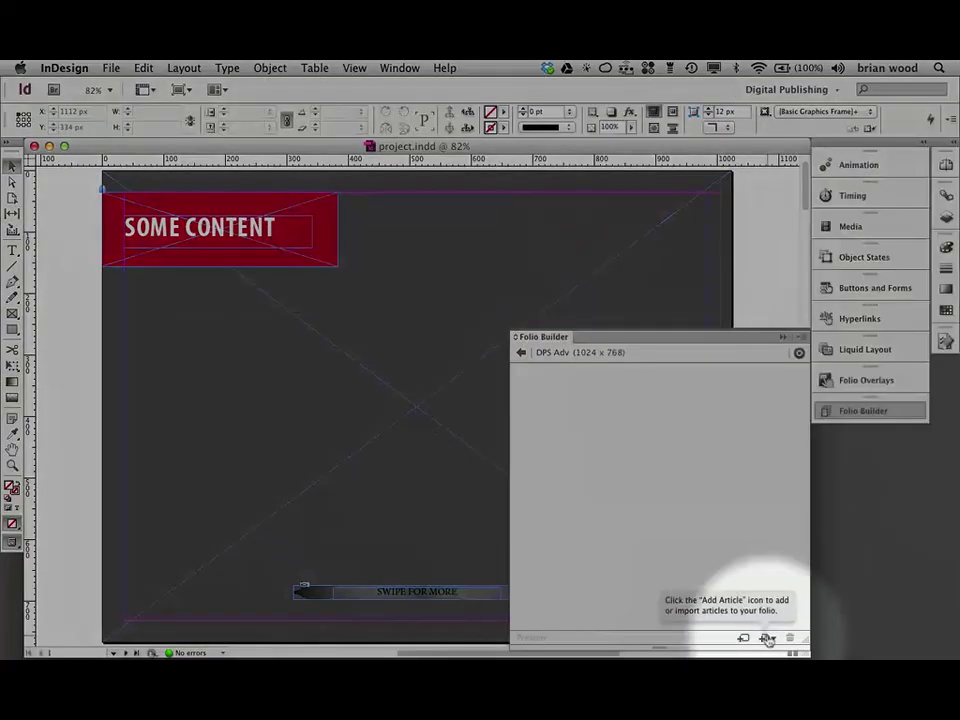
Step: Add the open project.indd to the DPS Adv folio as an article named 'project'
left_click(767, 637)
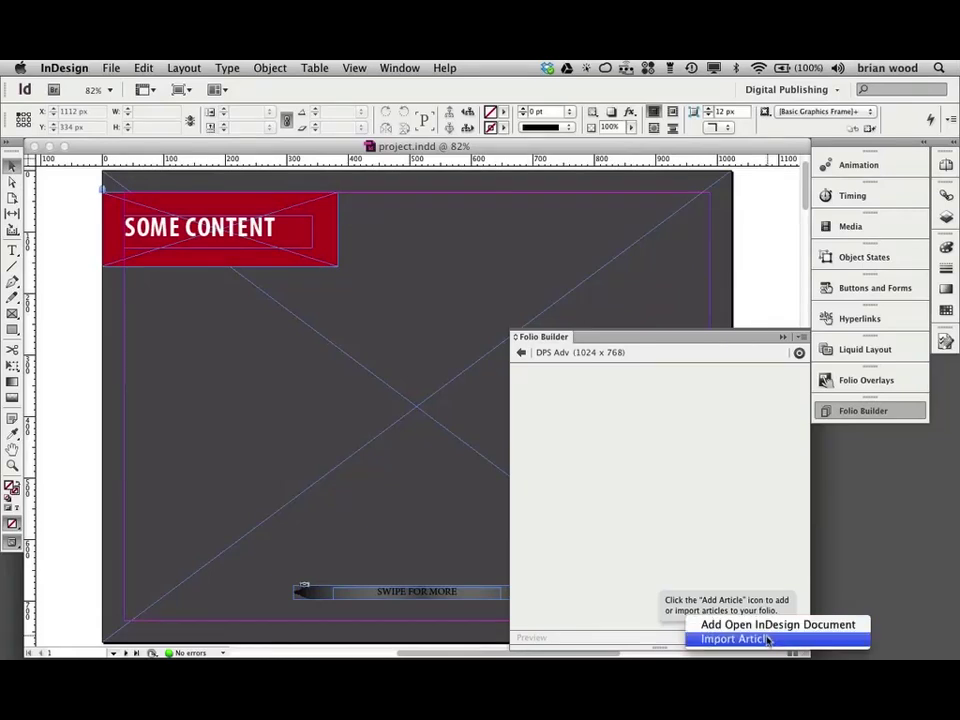
left_click(760, 625)
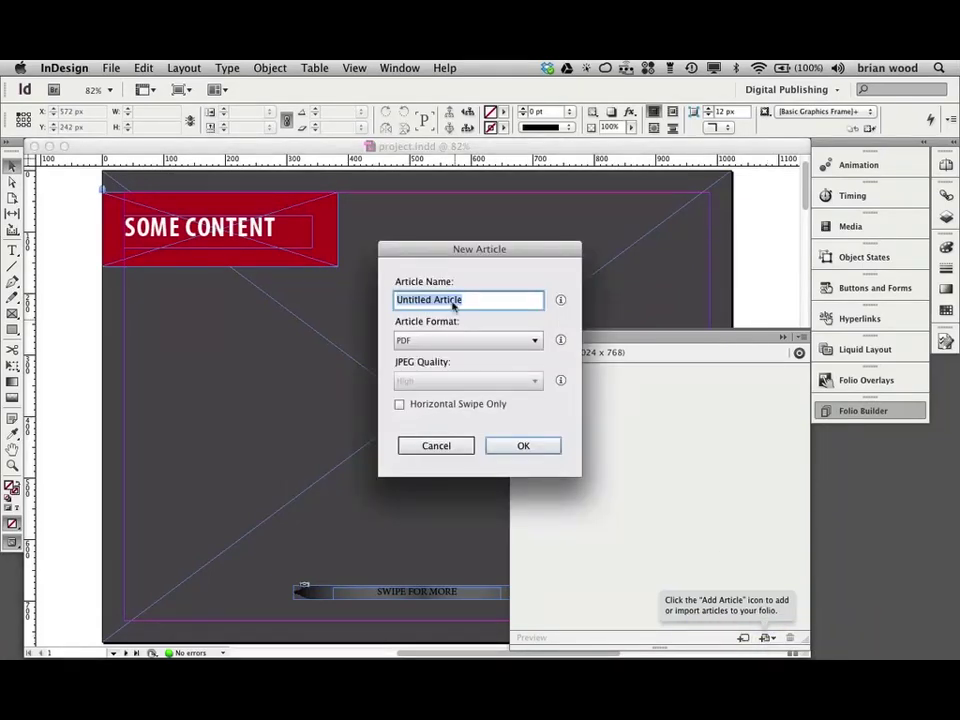
type("project")
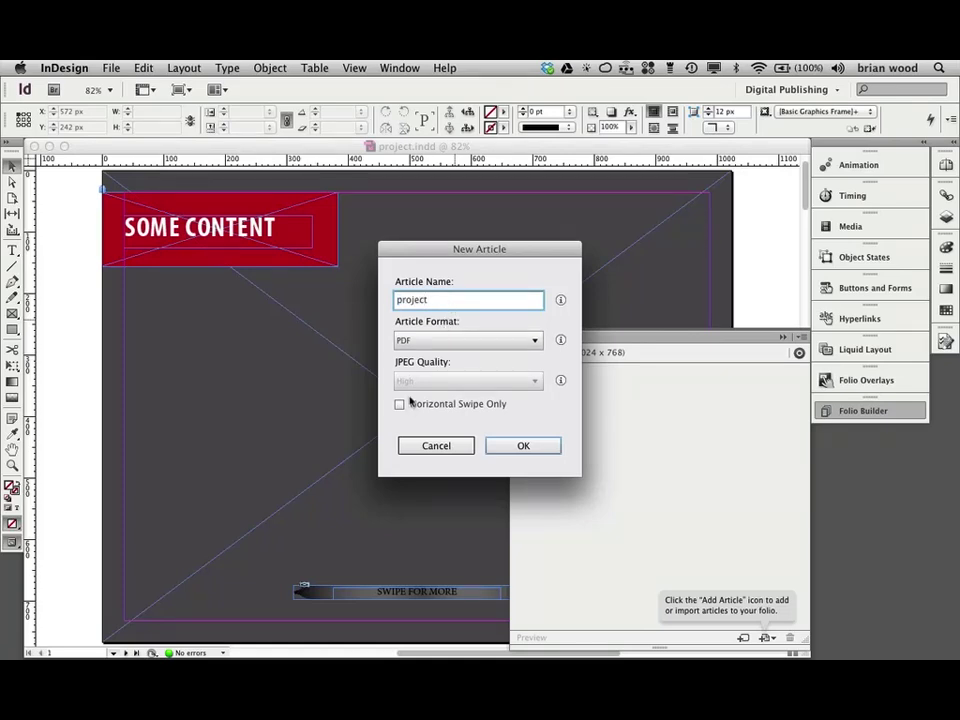
left_click(511, 451)
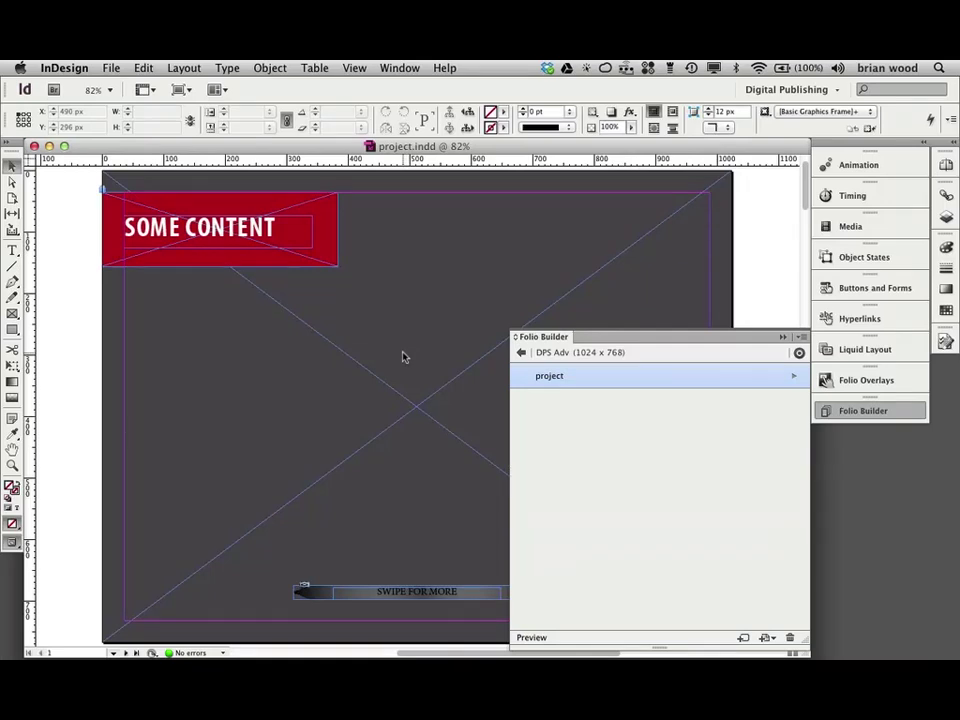
Step: From Finder's Week1_start folder, open horizontal_scrolling.indd in InDesign
key("super+Tab")
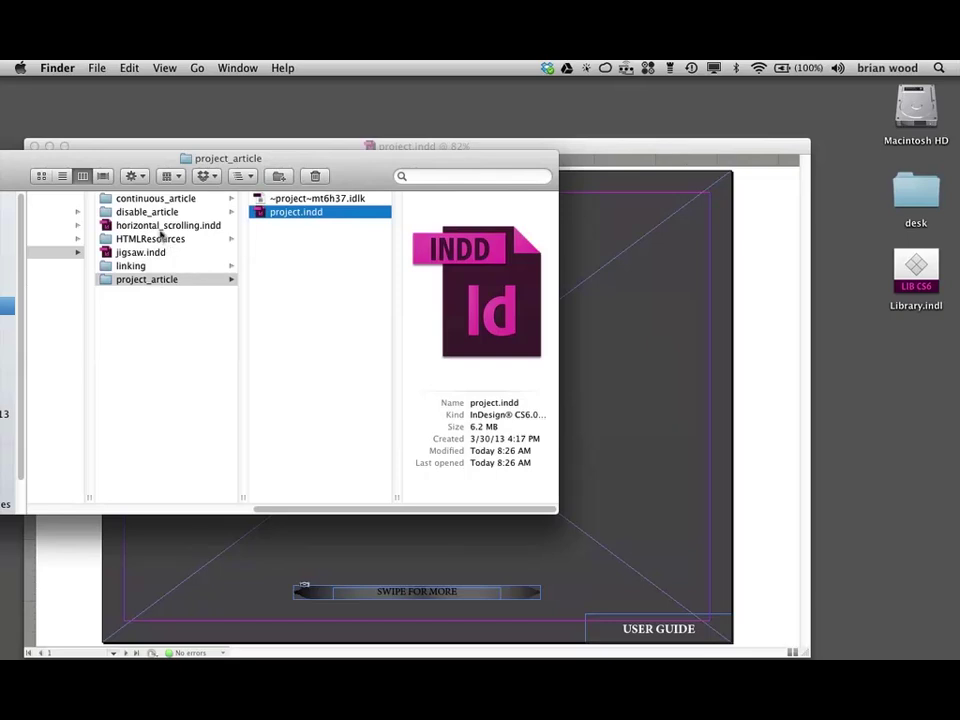
left_click(161, 227)
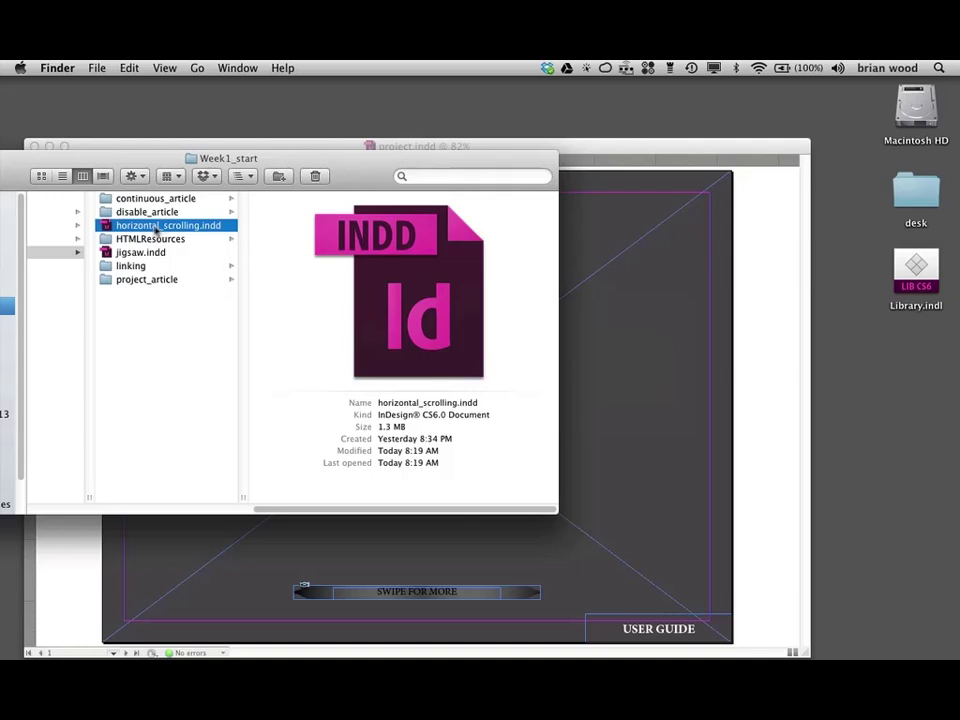
double_click(153, 227)
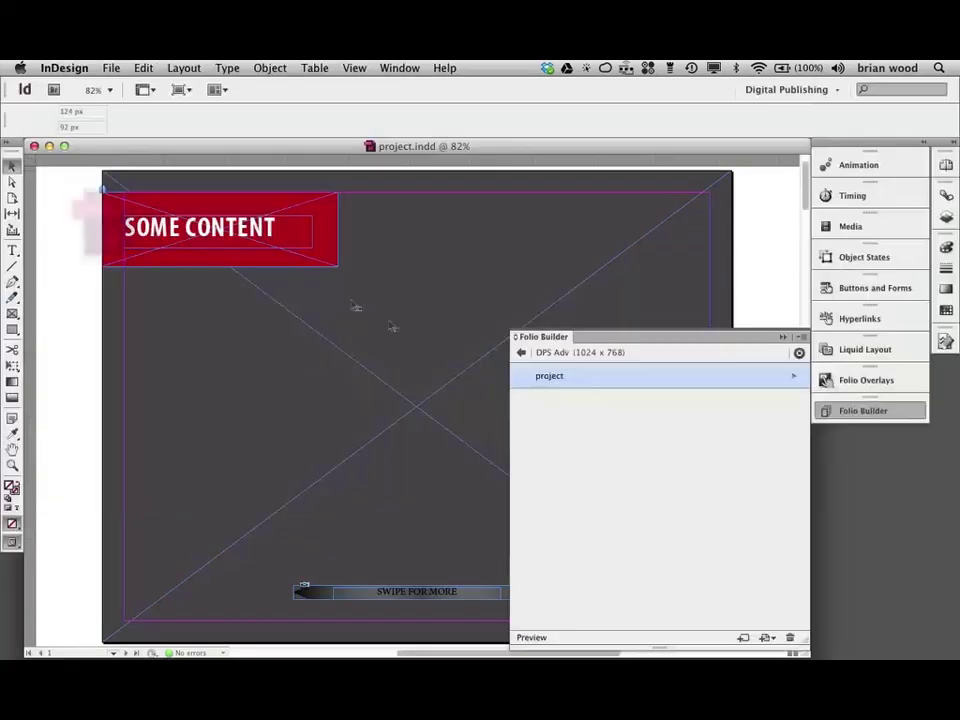
Step: Select All on the horizontal_scrolling page and group every object into one group
left_click(848, 410)
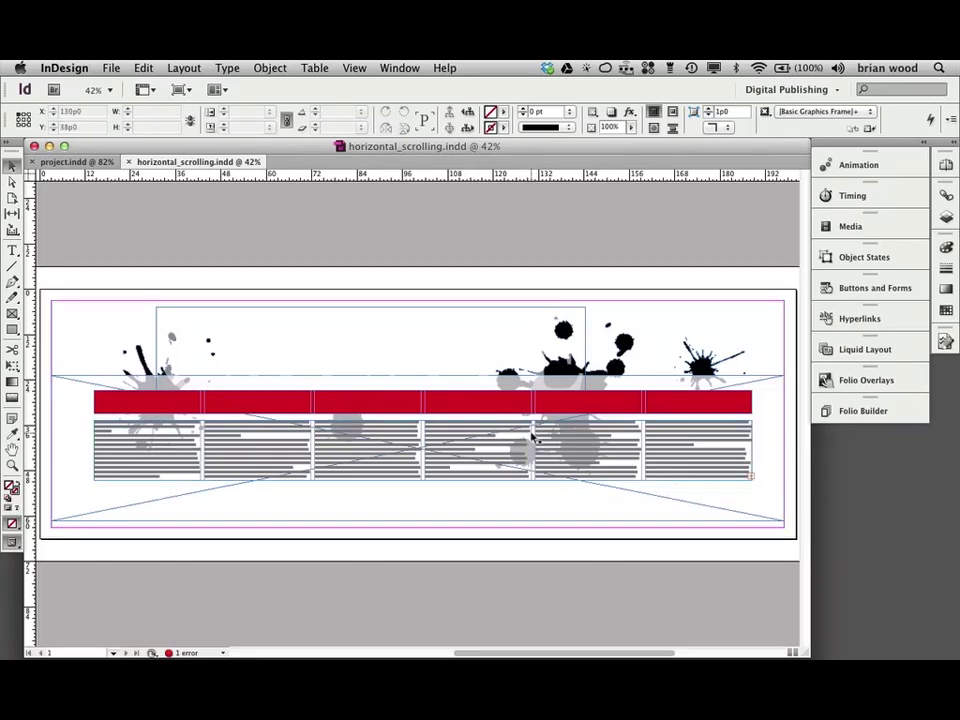
left_click(457, 318)
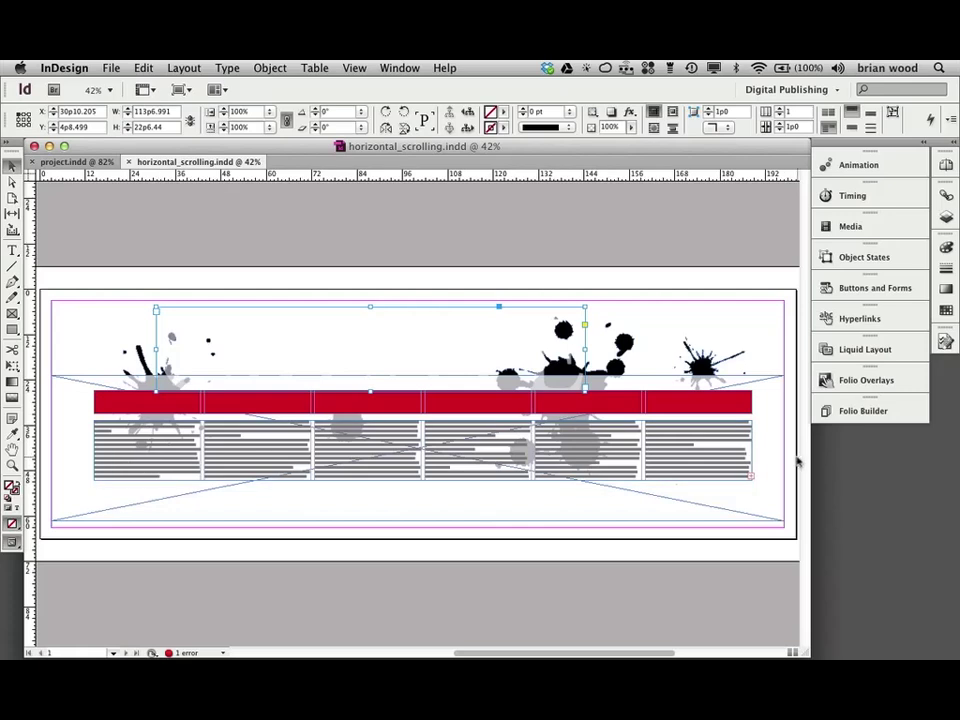
left_click(312, 247)
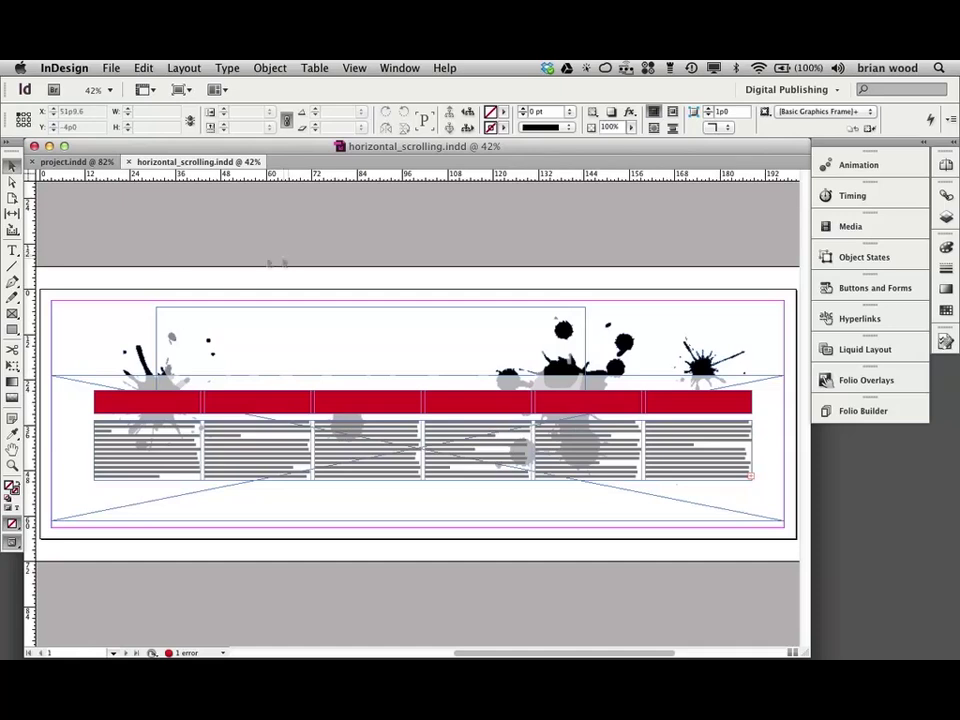
left_click(146, 68)
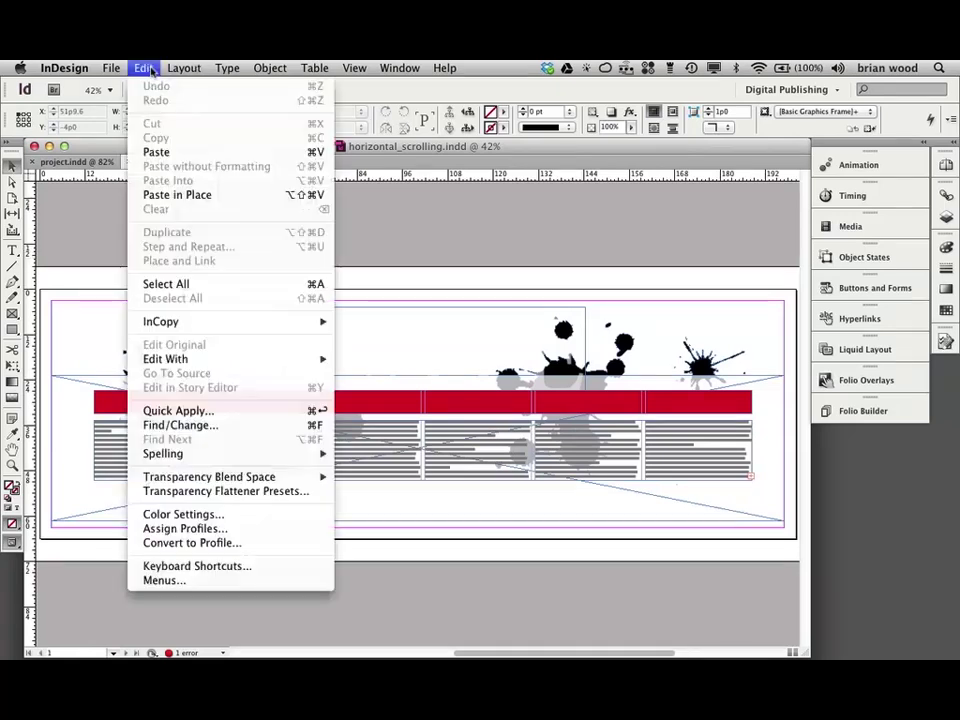
left_click(161, 284)
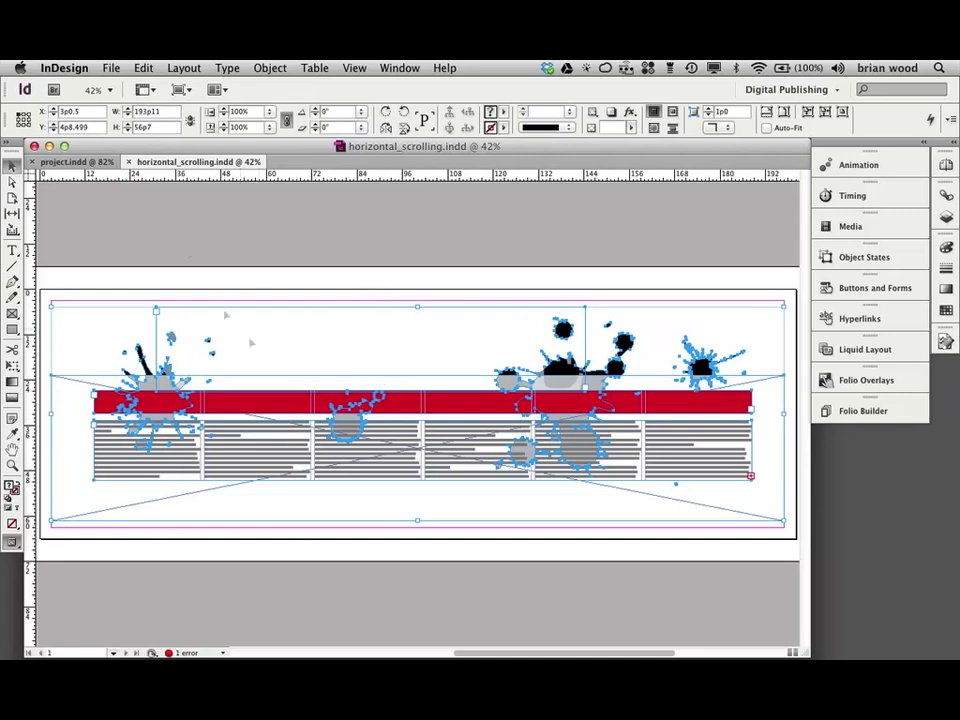
left_click(270, 67)
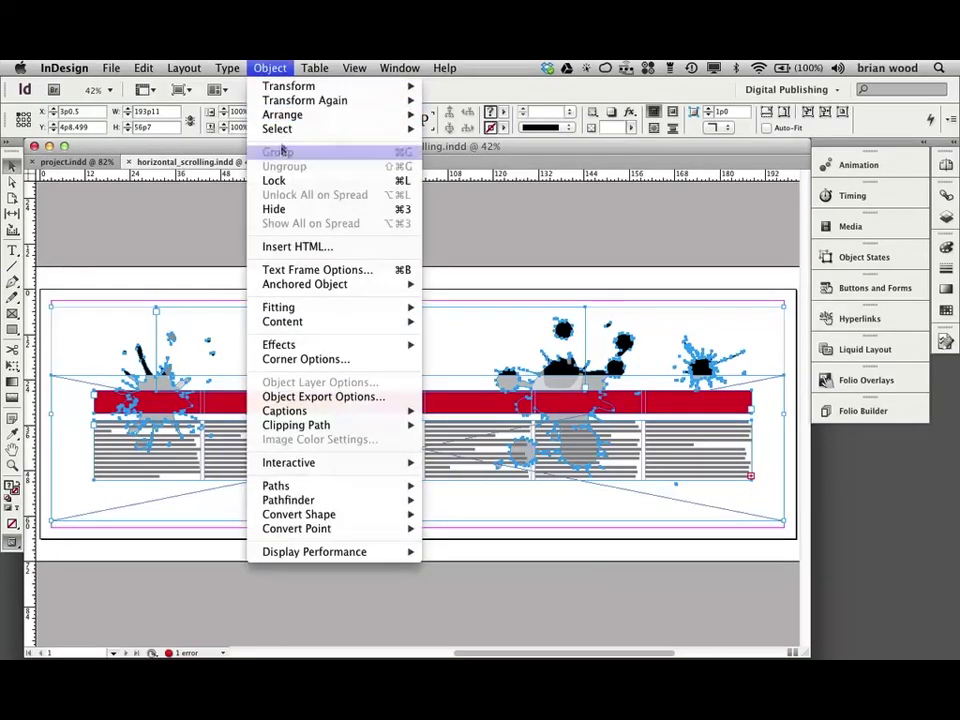
left_click(280, 153)
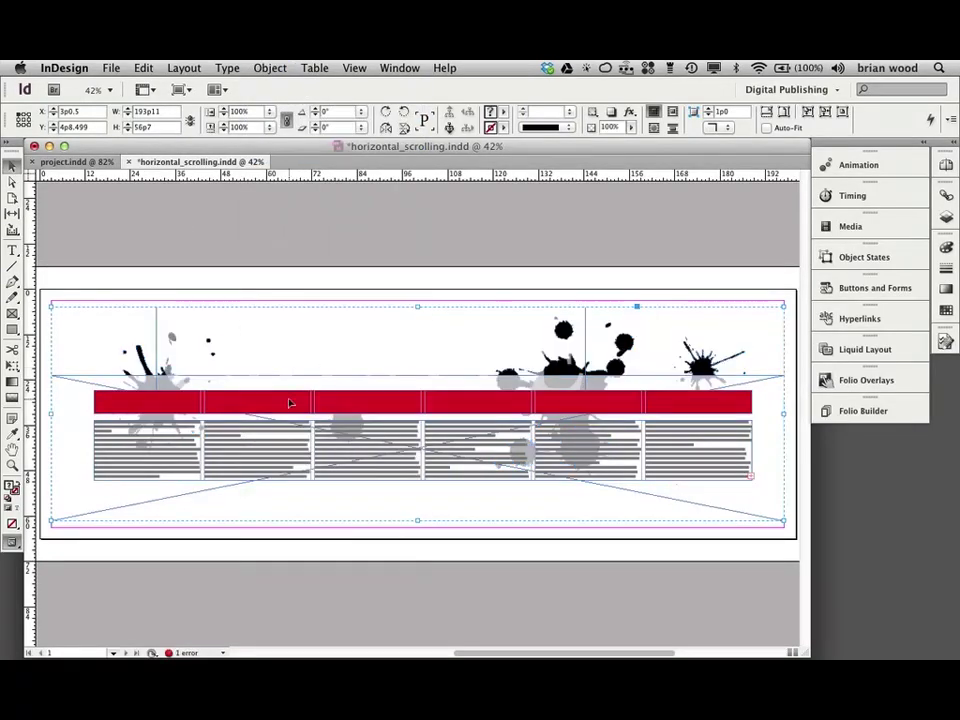
Step: On project.indd, draw a 1024 x 720 px page-sized frame and Paste Into it the grouped artwork
left_click(78, 161)
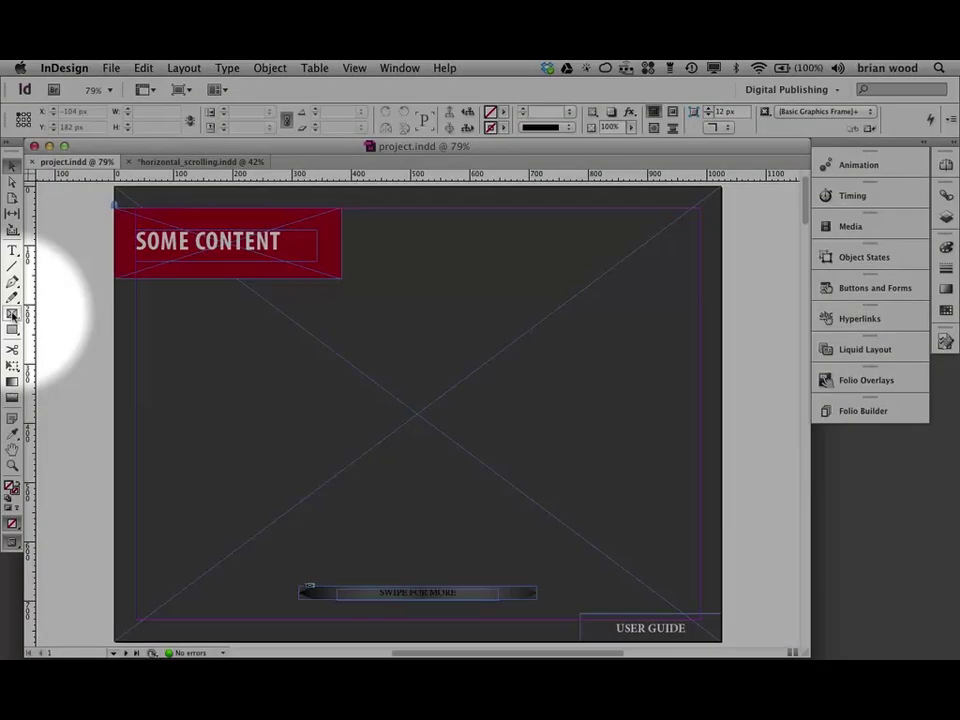
left_click(12, 313)
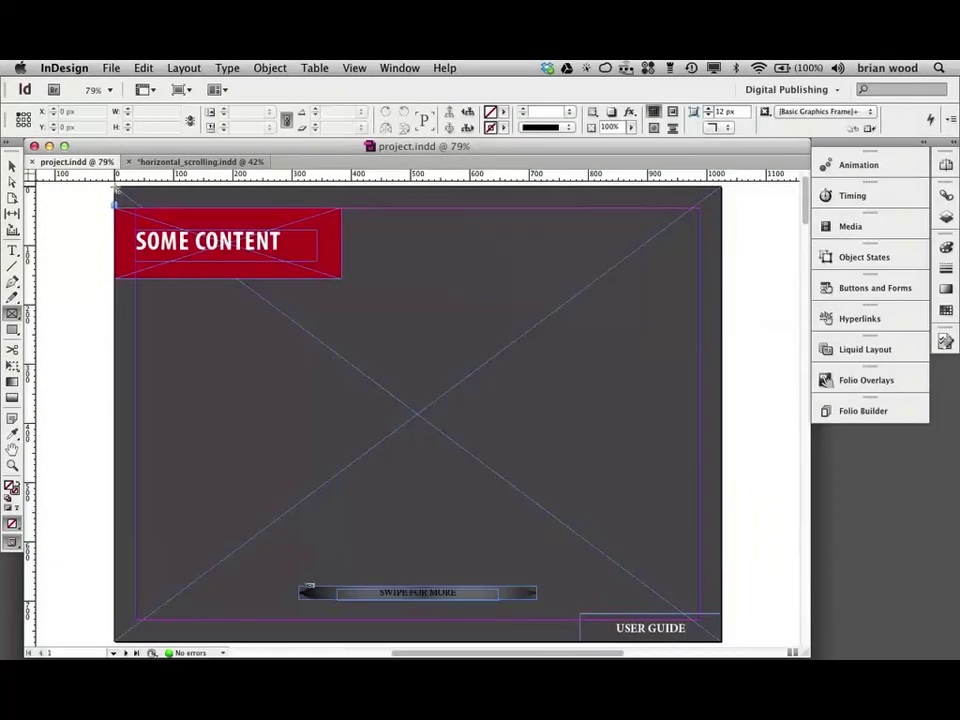
left_click_drag(113, 204, 722, 614)
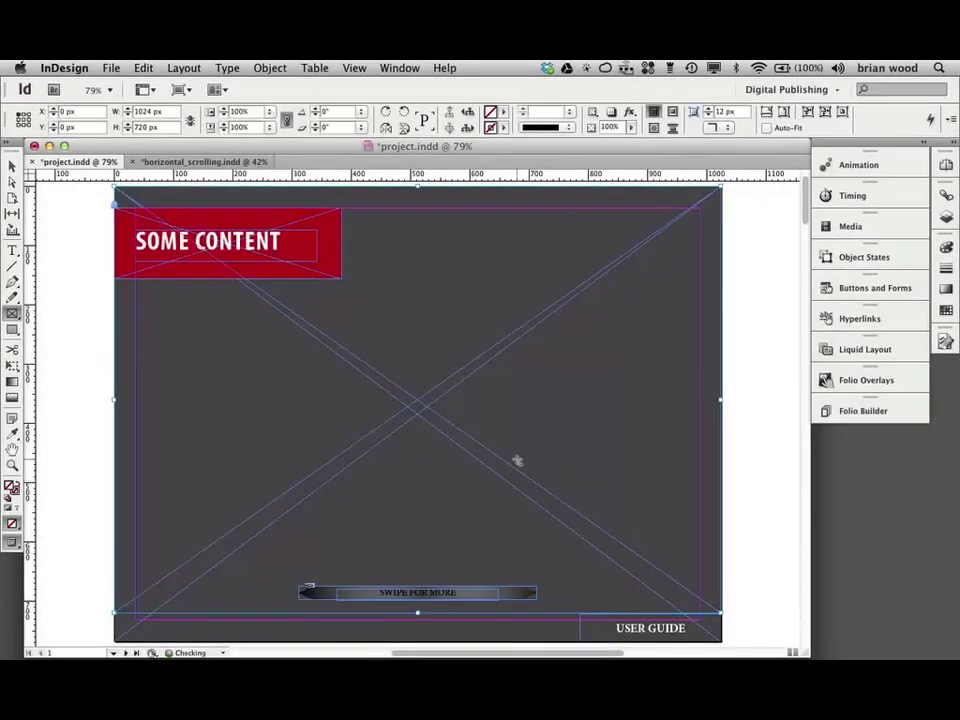
left_click(12, 165)
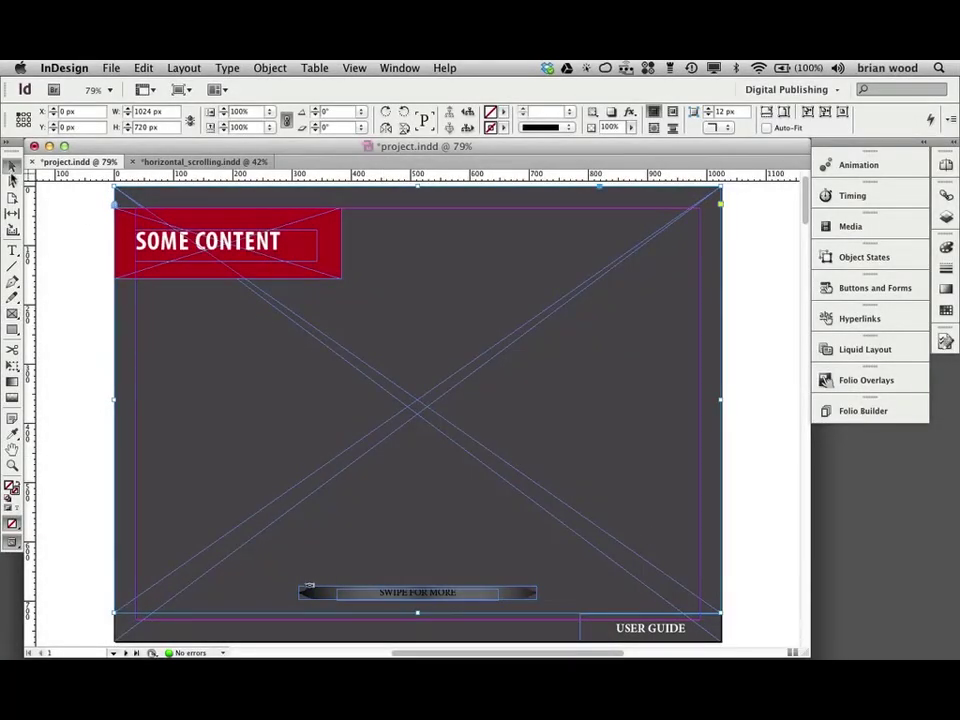
left_click(143, 68)
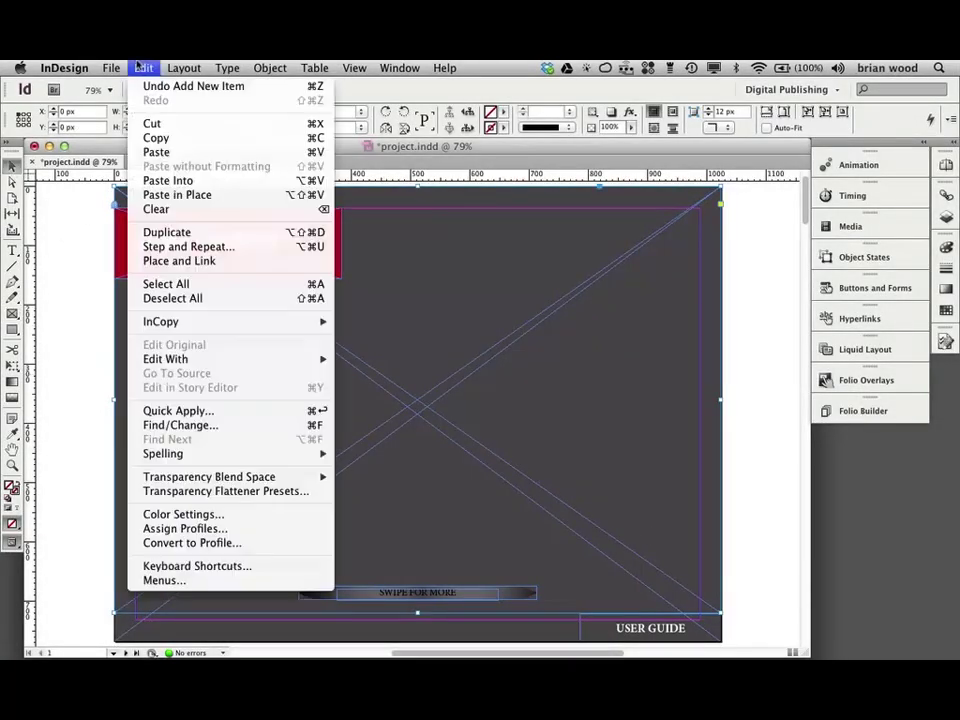
left_click(160, 180)
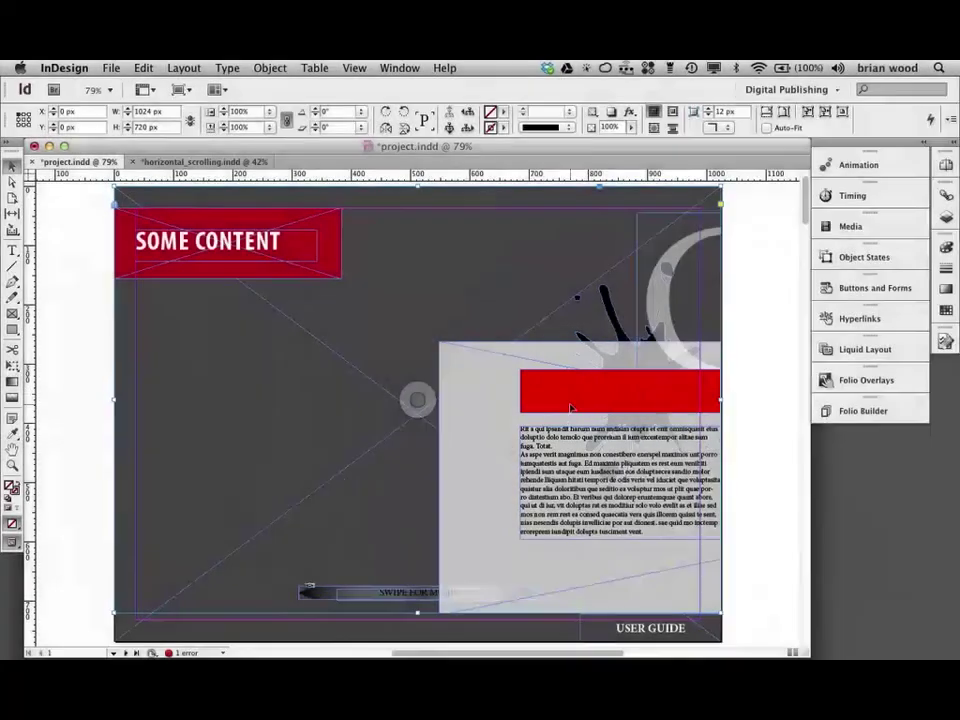
Step: Shift the pasted artwork to X -108 px, Y 28 px so CREA starts at the left edge
left_click(570, 405)
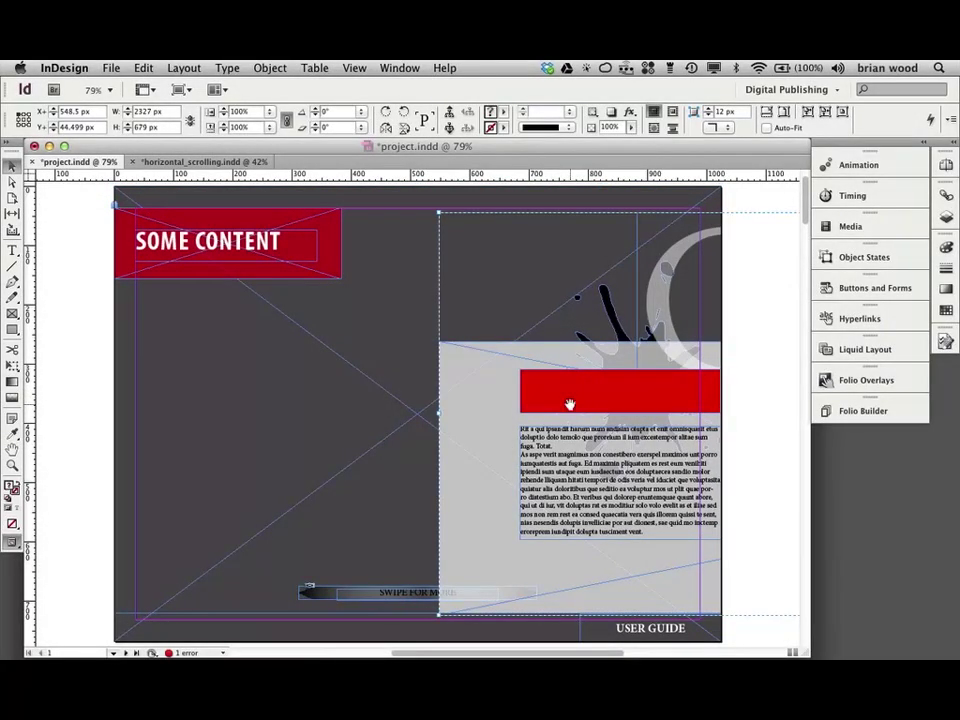
left_click_drag(568, 392, 218, 378)
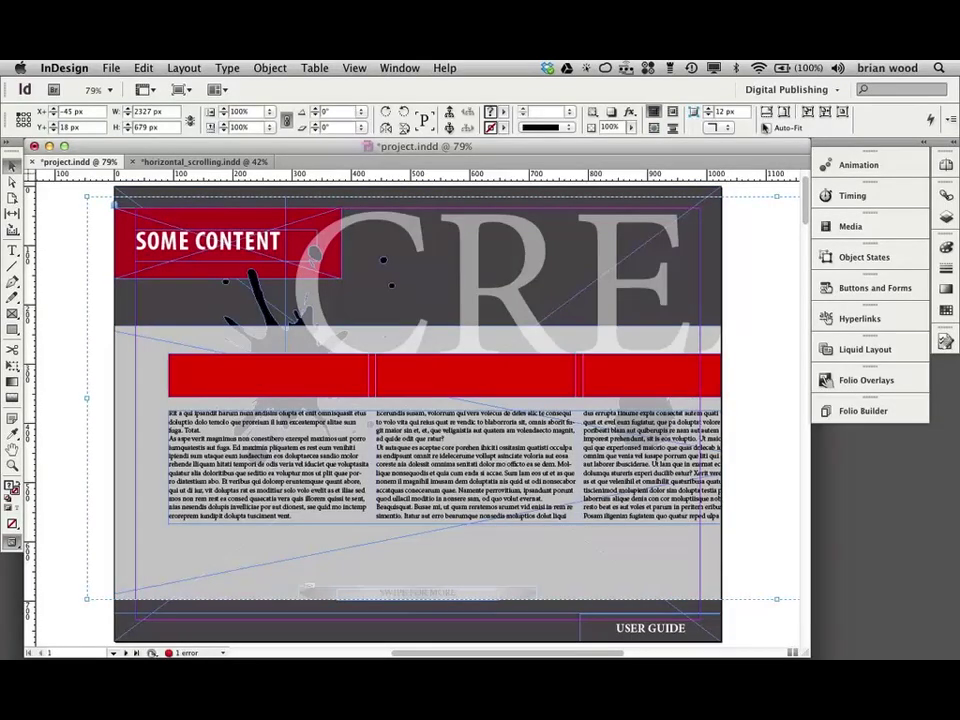
left_click_drag(350, 425, 300, 430)
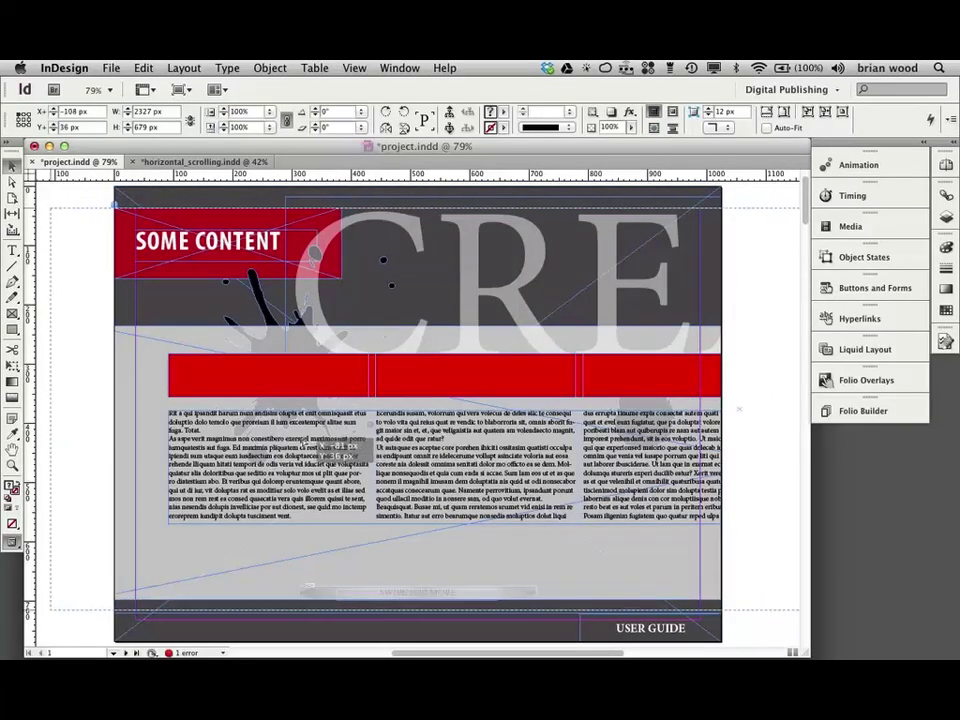
key("shift+Up")
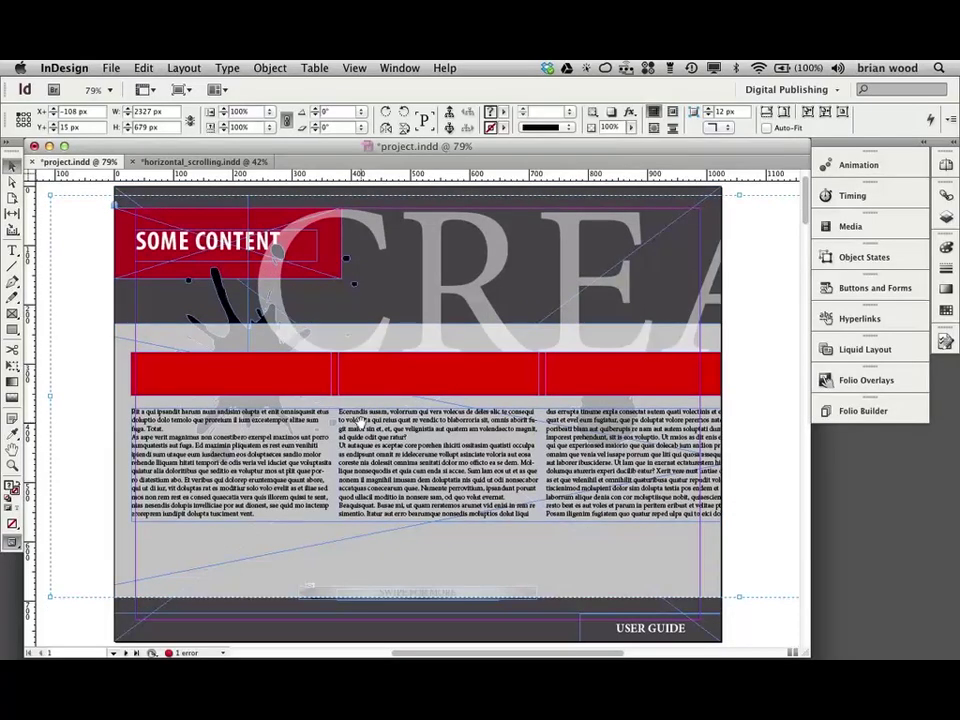
key("Down")
key("Down")
key("Down")
key("Down")
key("Down")
key("Down")
key("Down")
key("Down")
key("Down")
key("Down")
key("Down")
key("Down")
key("Down")
key("Down")
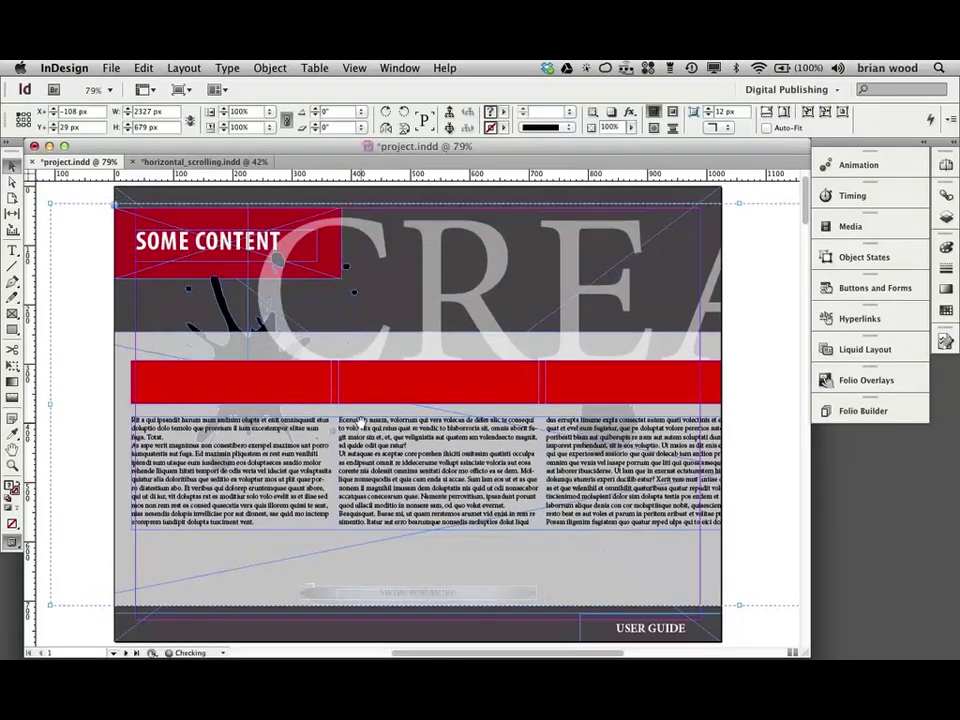
key("Up")
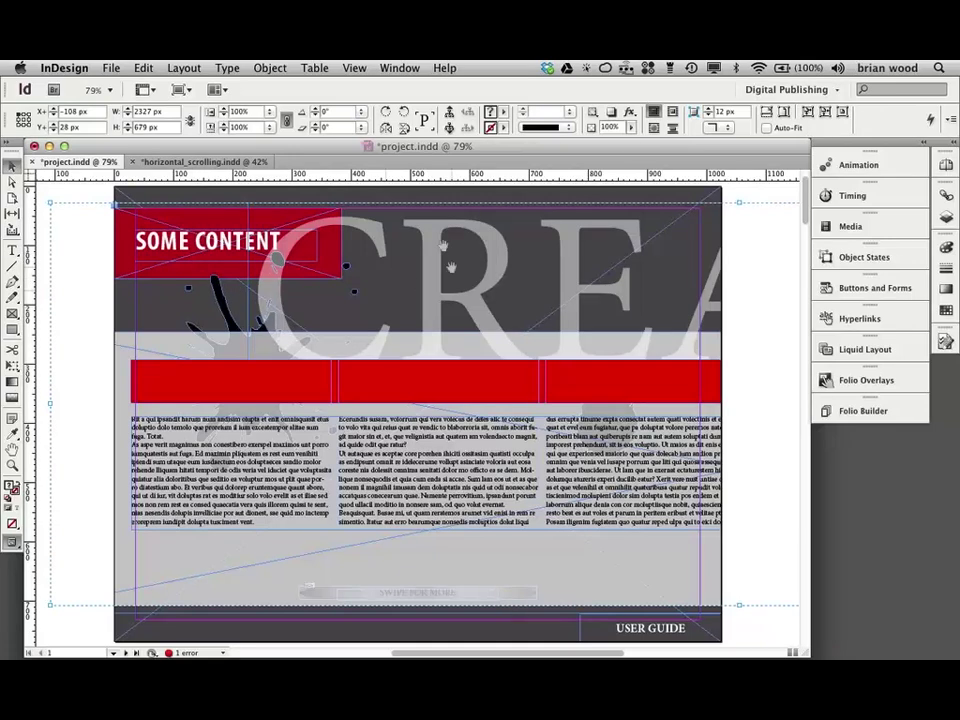
left_click(390, 338)
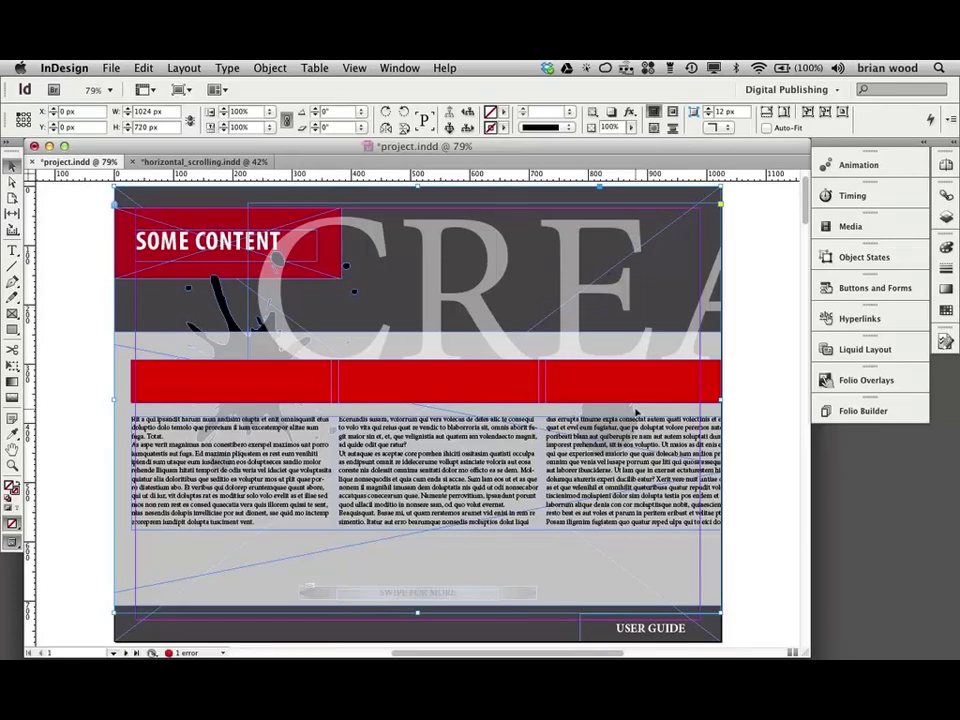
Step: Make the frame a horizontal scrollable frame with hidden indicators, document-position start and Vector export
left_click(840, 379)
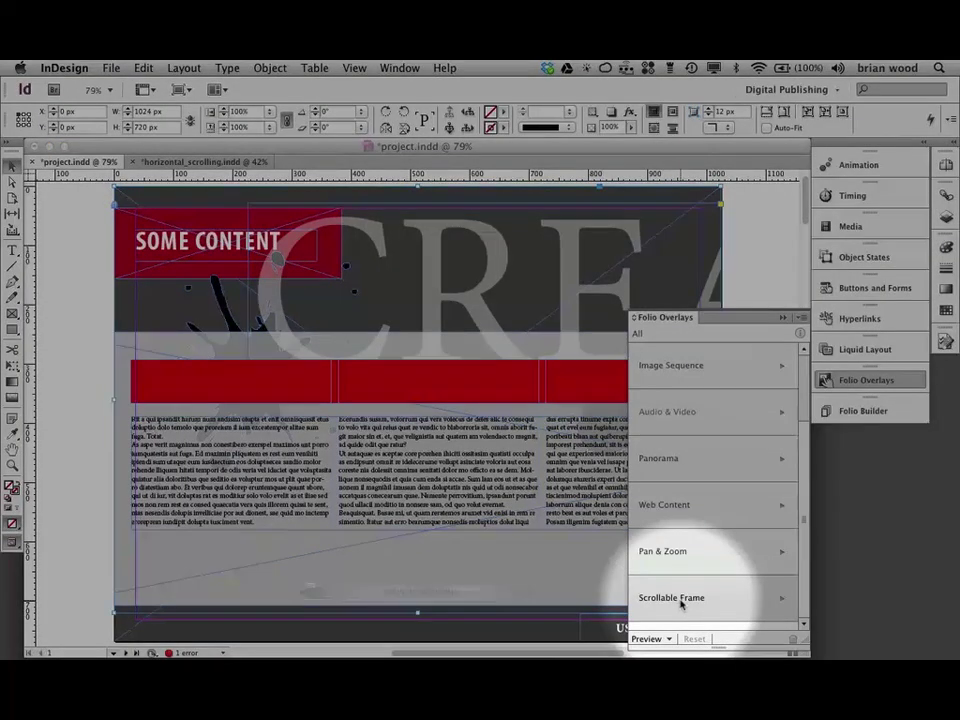
left_click(680, 598)
left_click(666, 372)
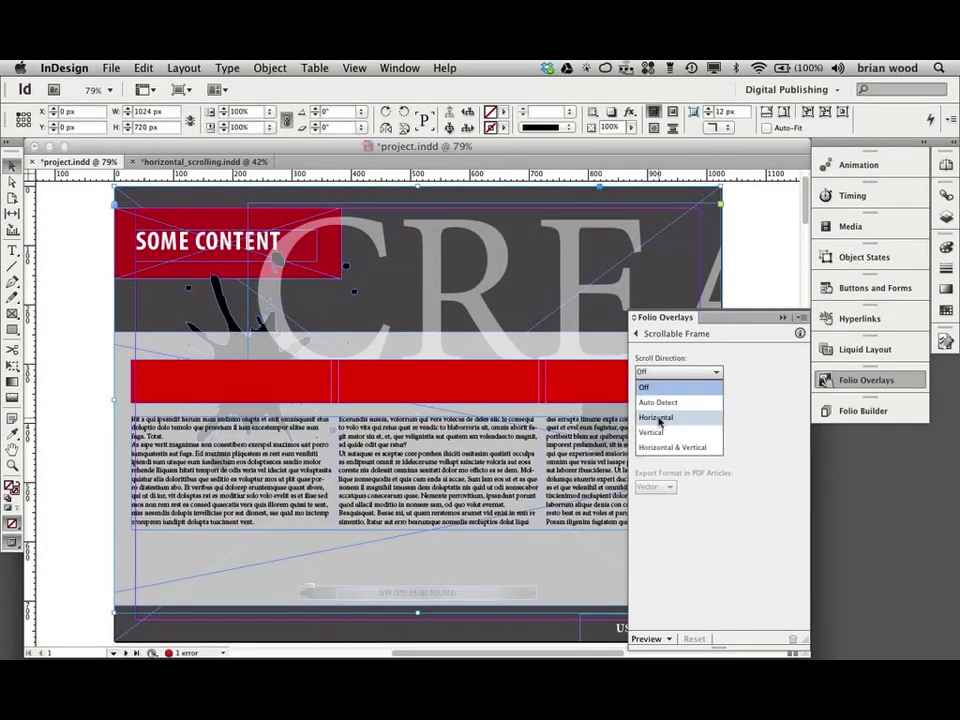
left_click(659, 420)
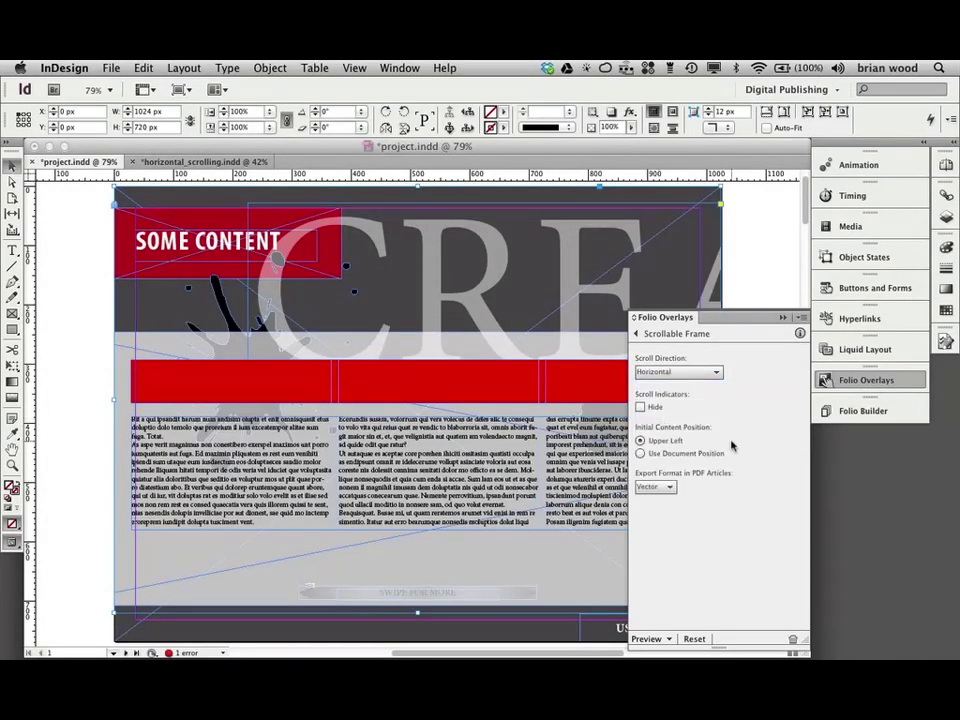
left_click(640, 407)
left_click(641, 453)
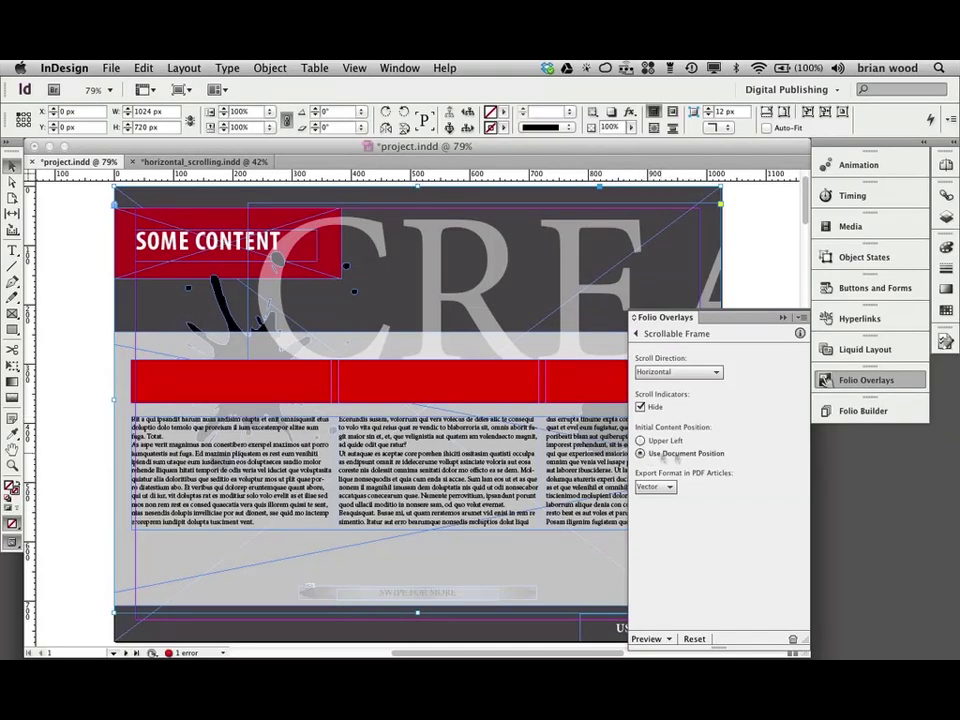
left_click(418, 398)
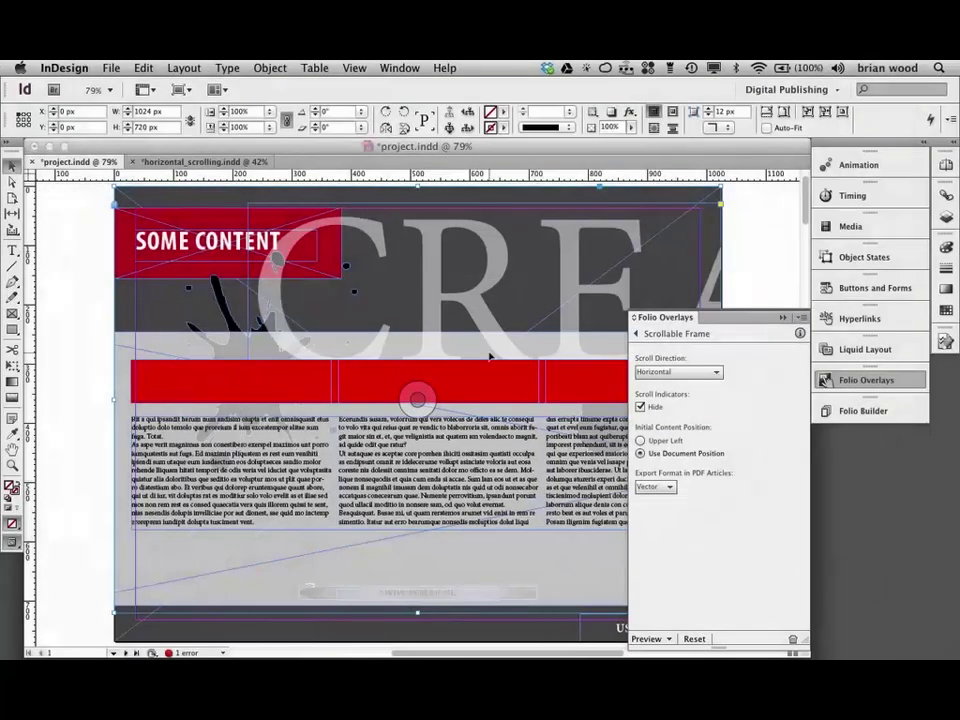
left_click(672, 488)
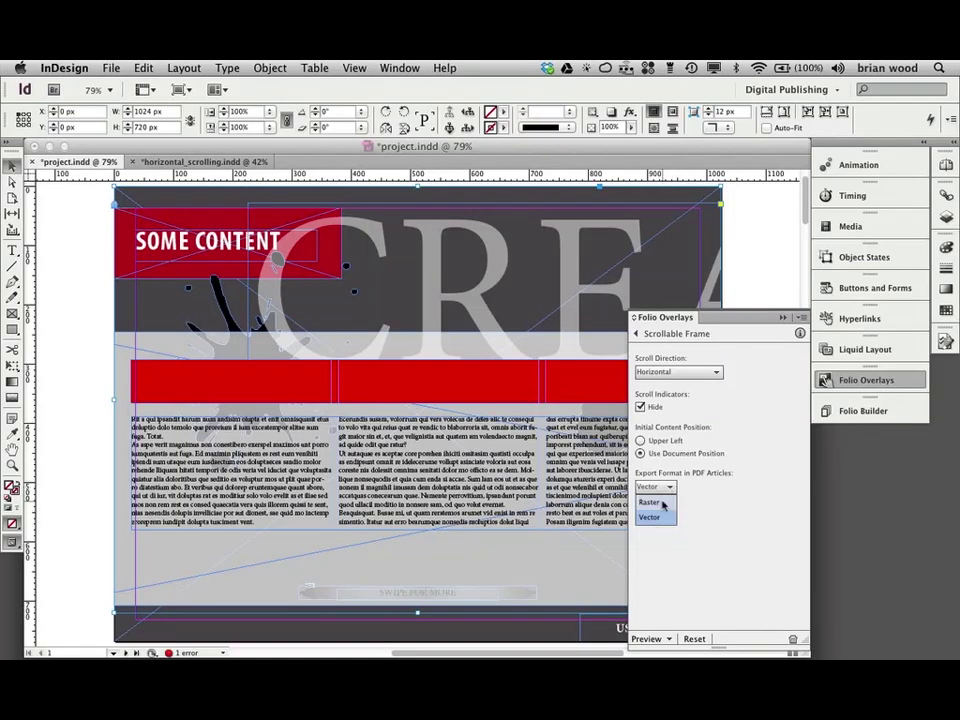
left_click(655, 516)
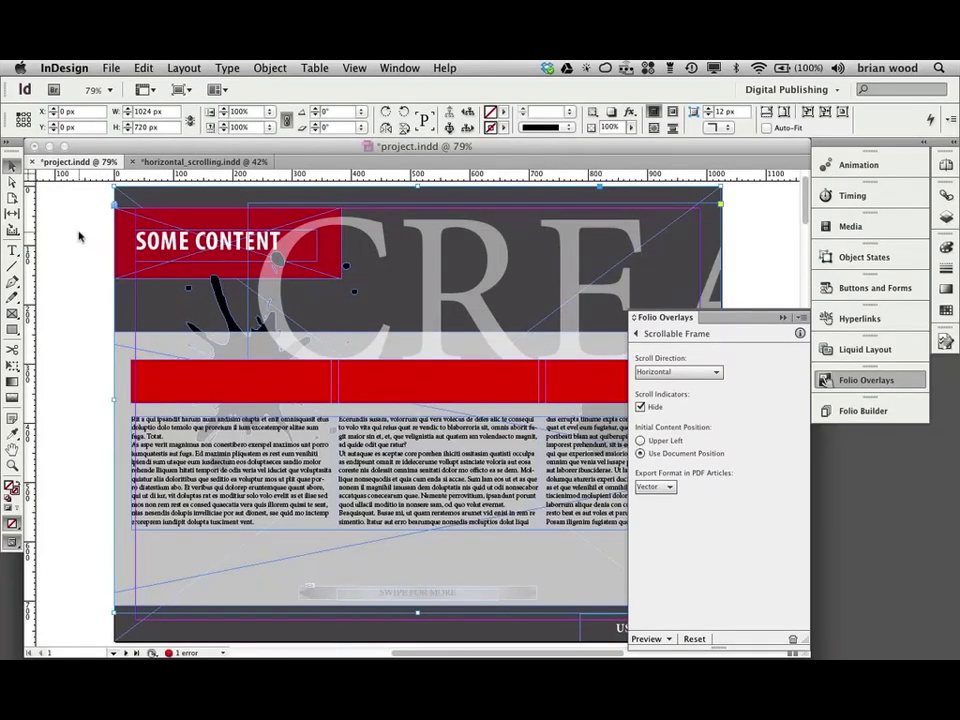
Step: Send the SOME CONTENT banner back one level with Object > Arrange > Send Backward
left_click(62, 210)
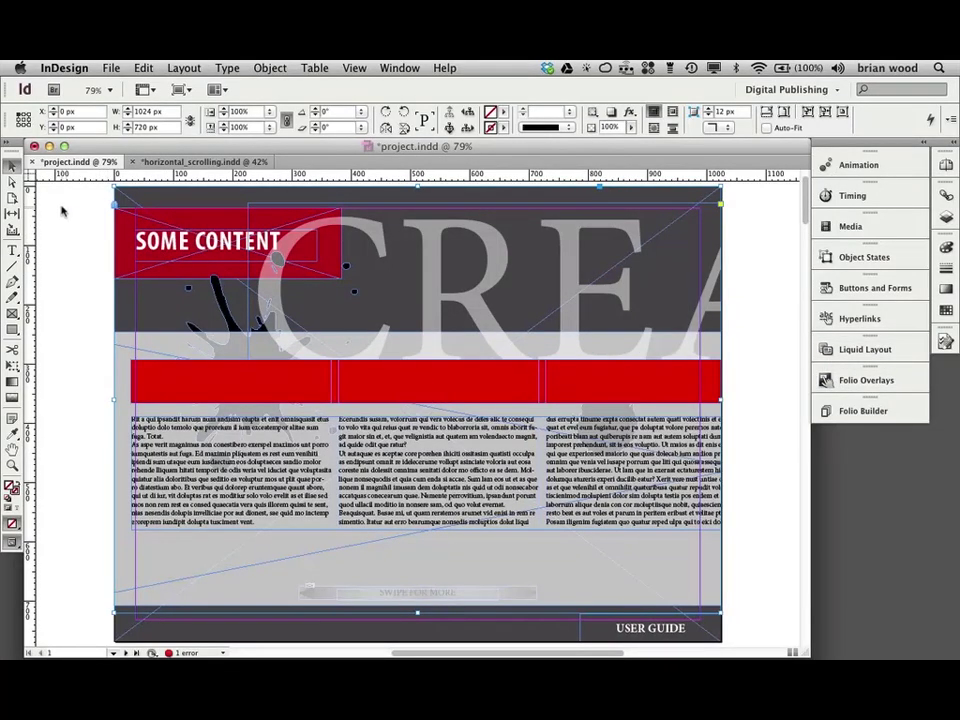
left_click(418, 396)
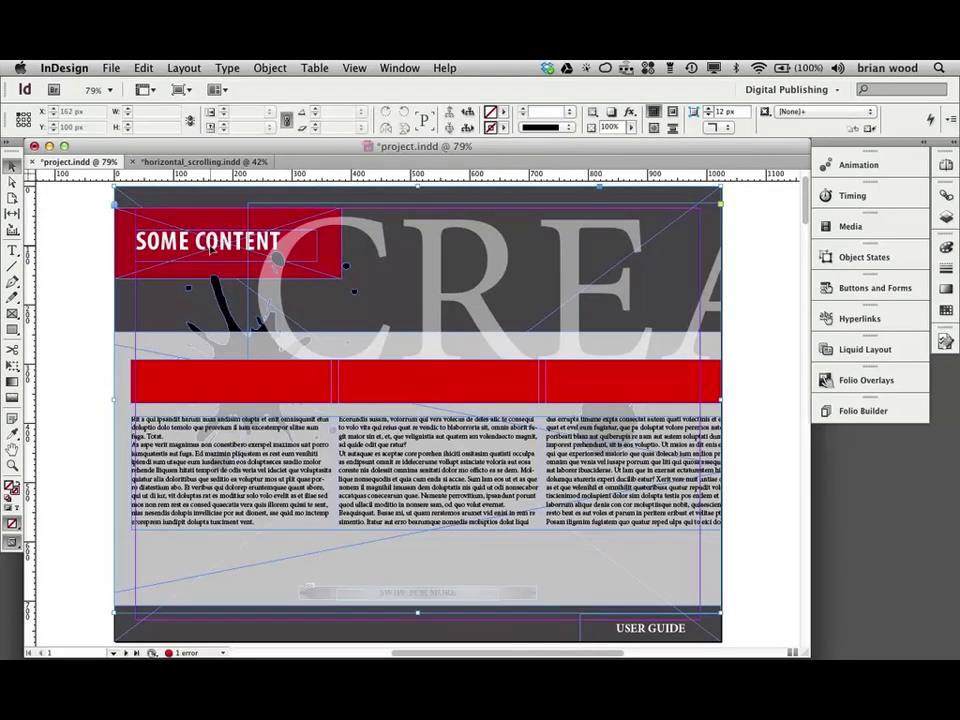
left_click(205, 246)
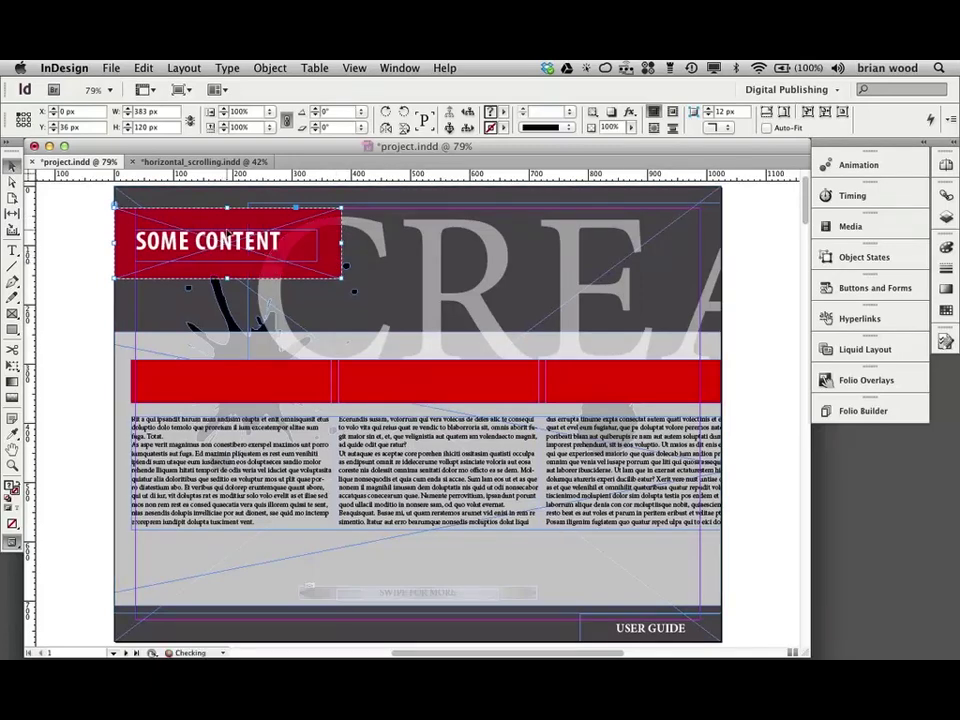
left_click(270, 68)
mouse_move(285, 114)
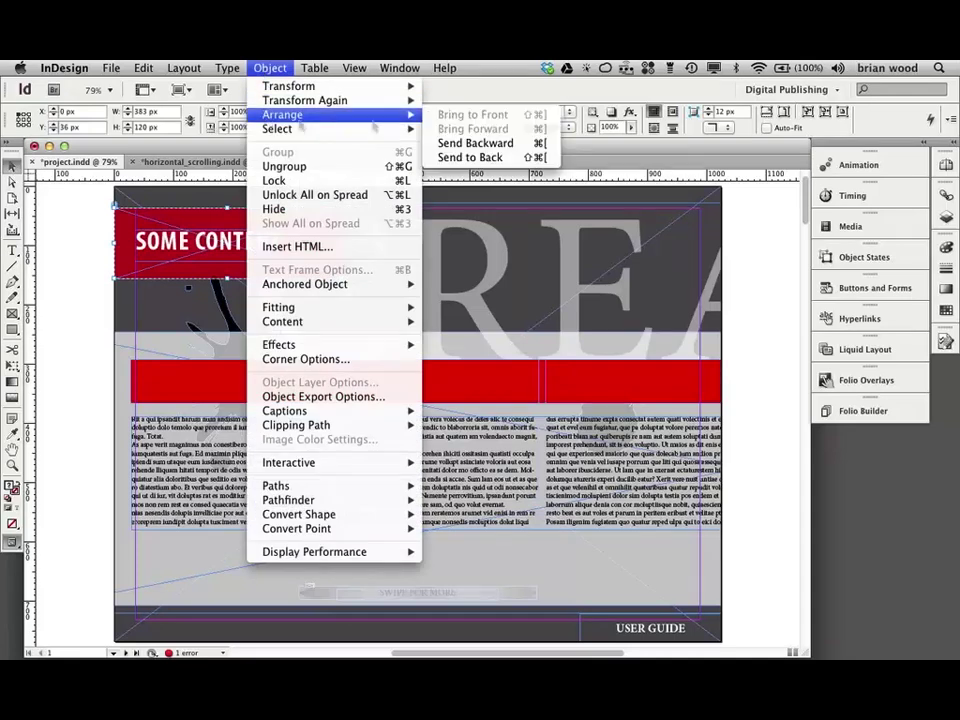
left_click(465, 144)
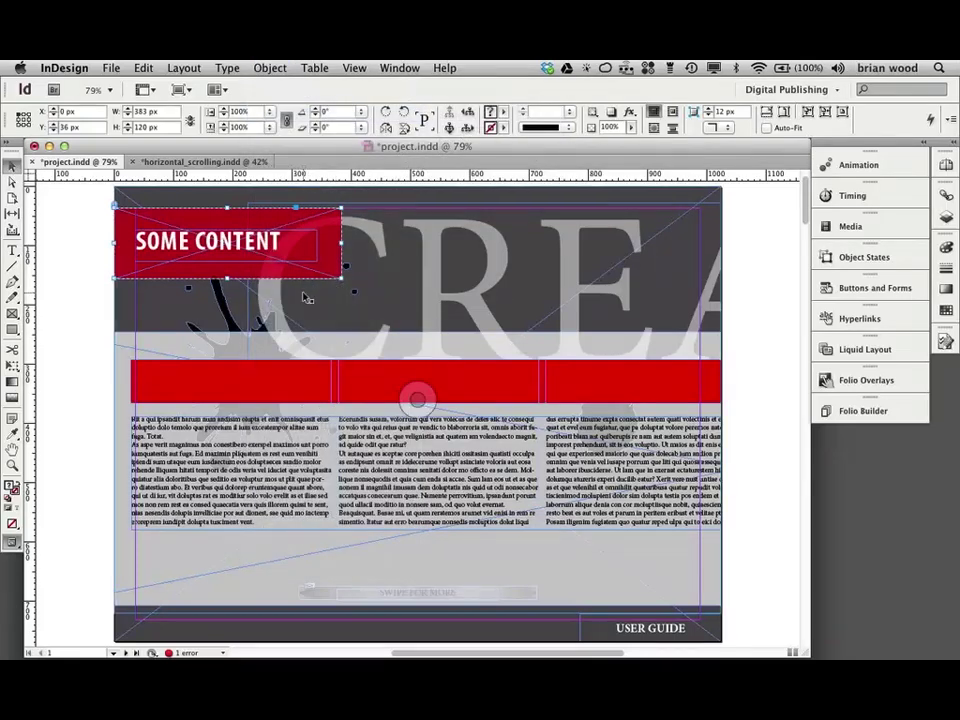
Step: Check the stacking by selecting the background frame, SWIPE FOR MORE bar and SOME CONTENT banner
left_click(402, 597)
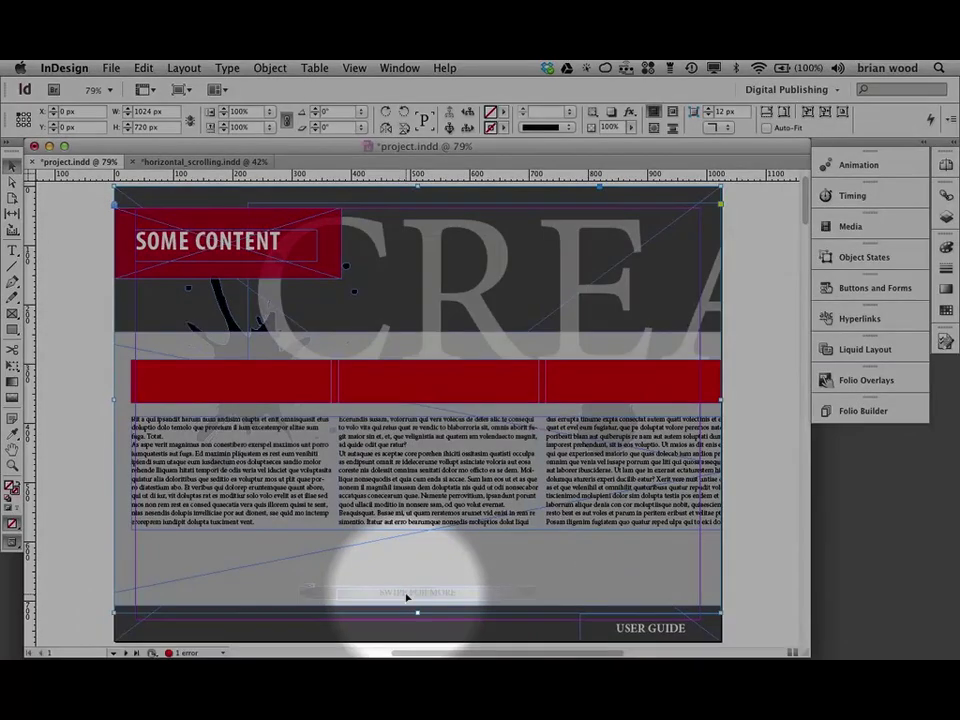
left_click(406, 597)
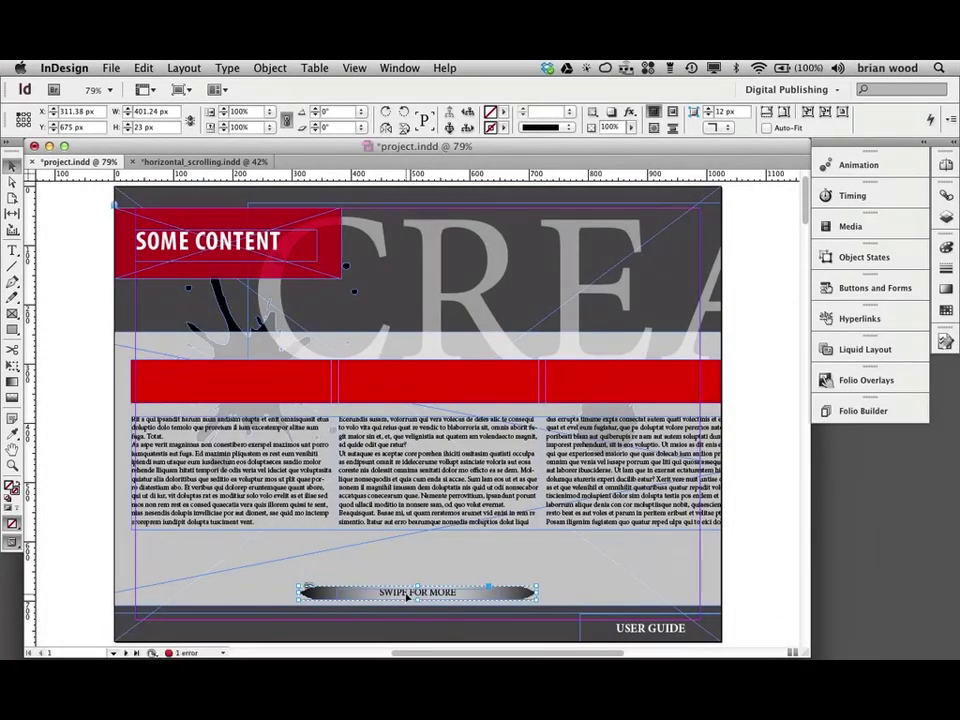
left_click(248, 260)
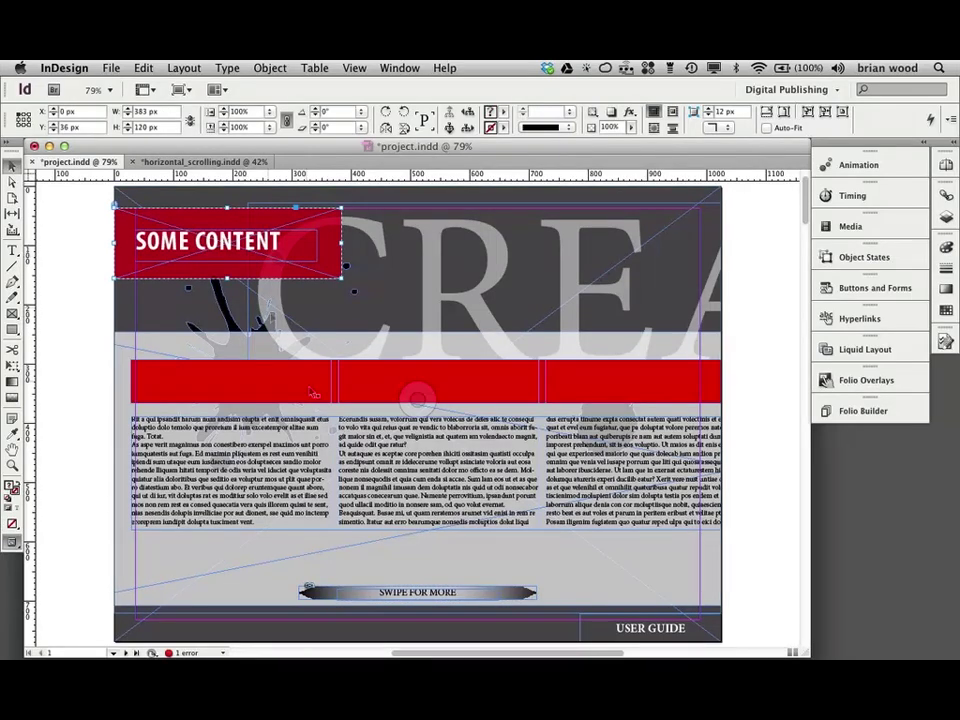
left_click(418, 400)
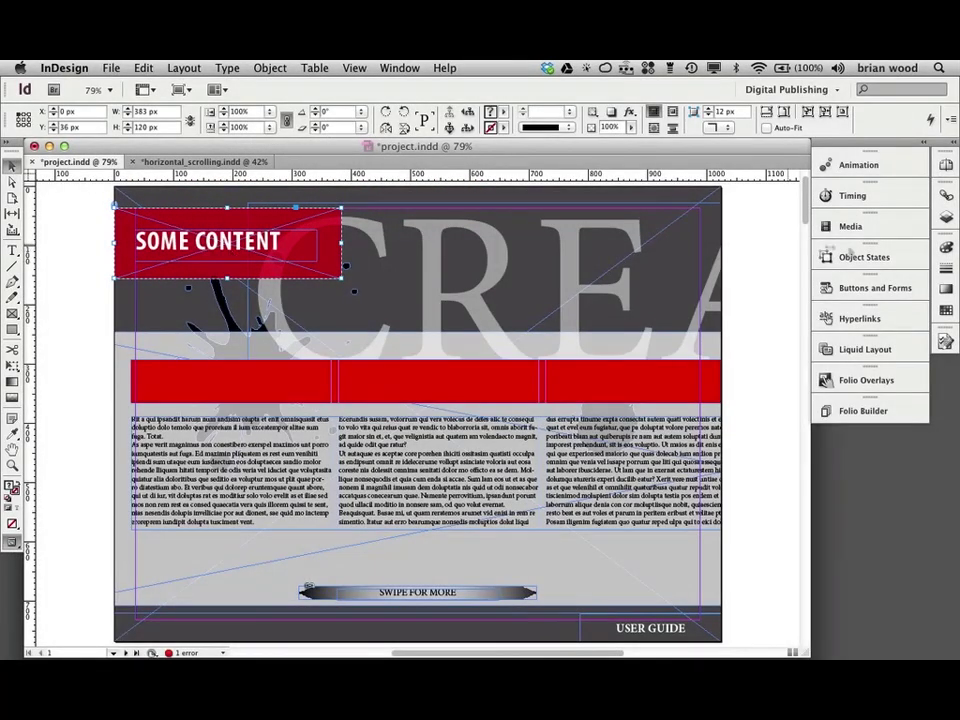
Step: Convert the SOME CONTENT banner to a multi-state slideshow with Auto Play on and Cross Fade off
left_click(875, 257)
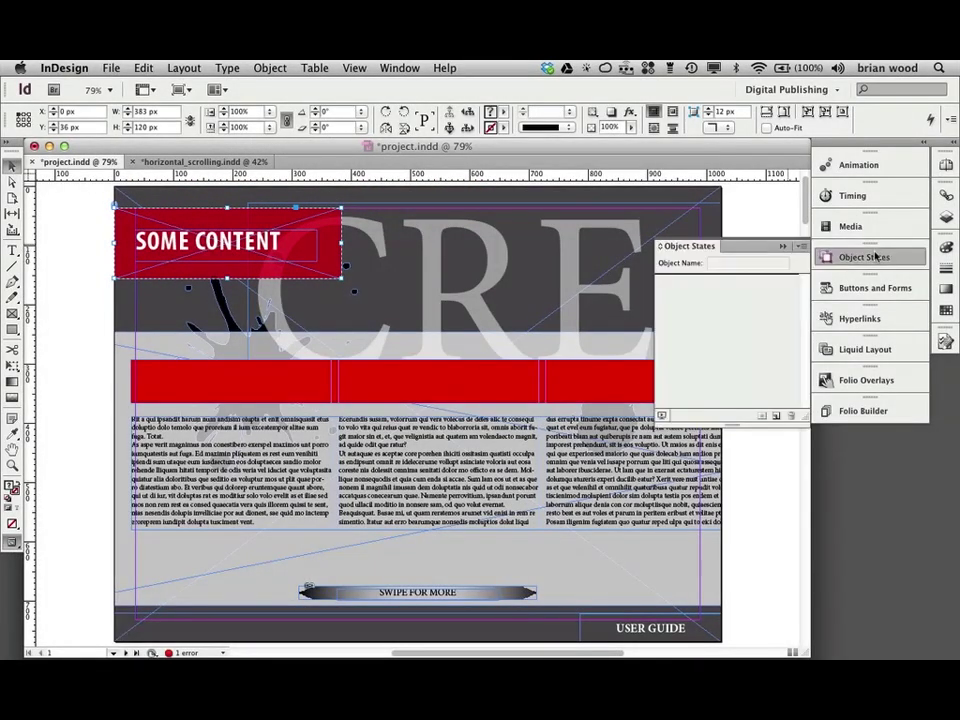
left_click(775, 416)
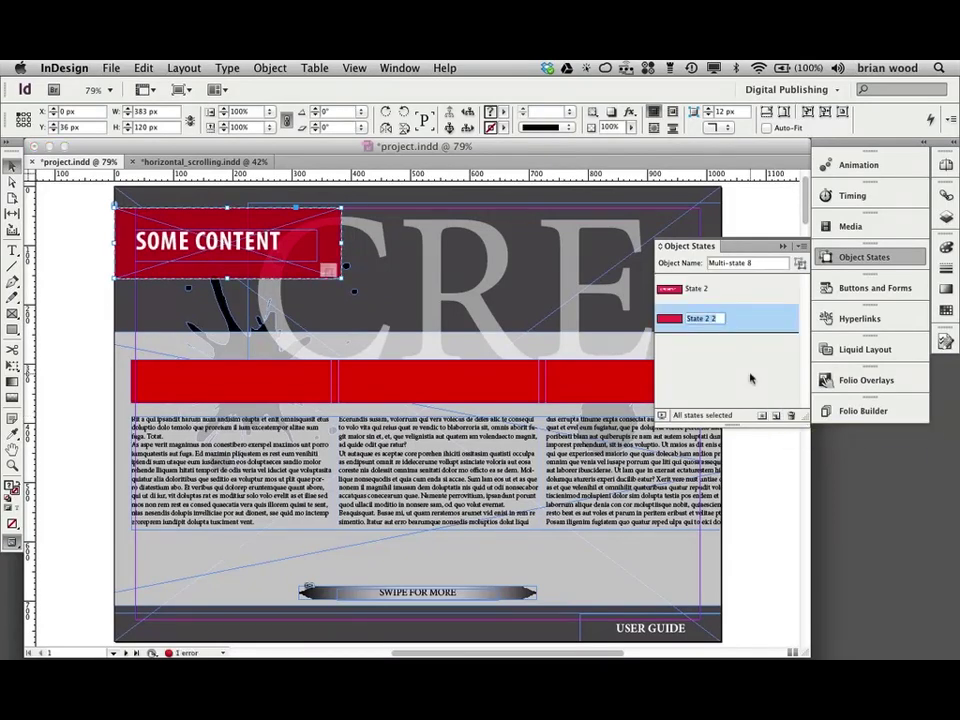
left_click(826, 380)
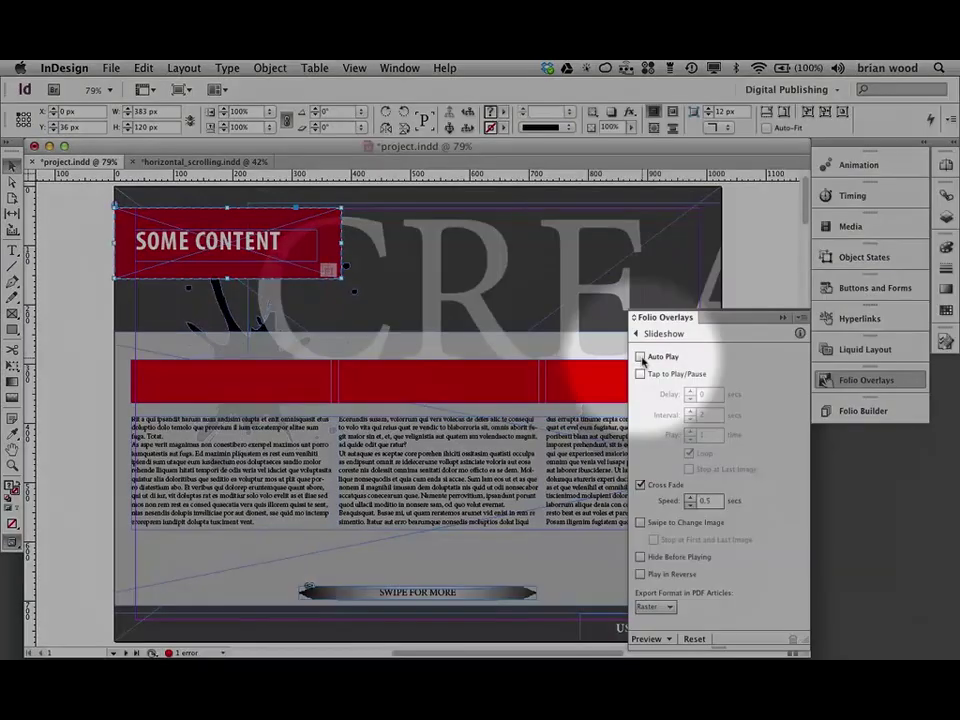
left_click(640, 357)
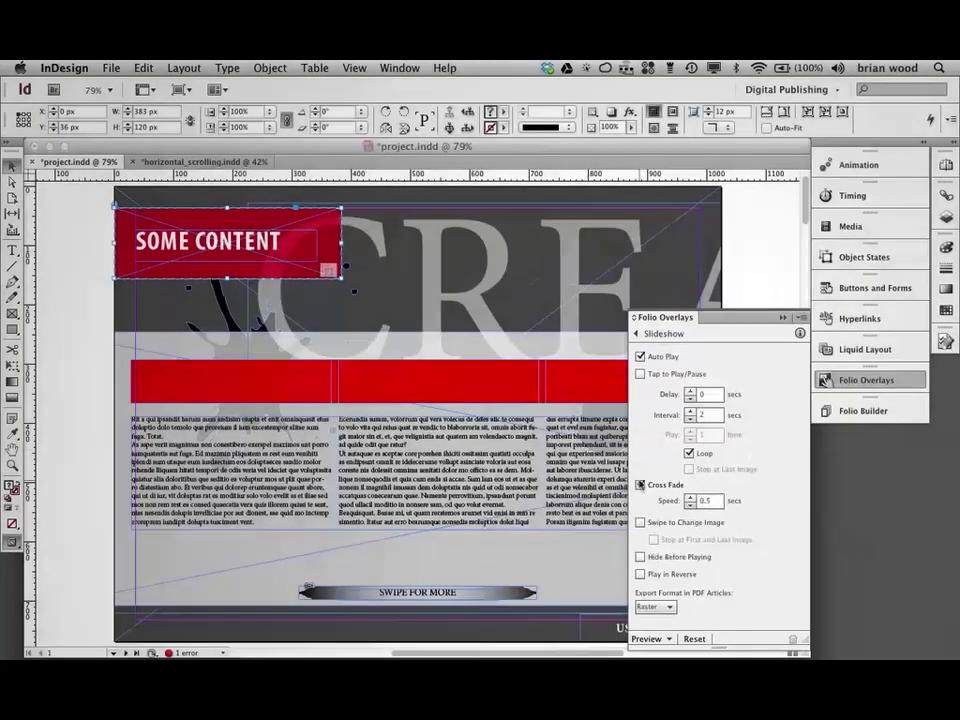
left_click(640, 485)
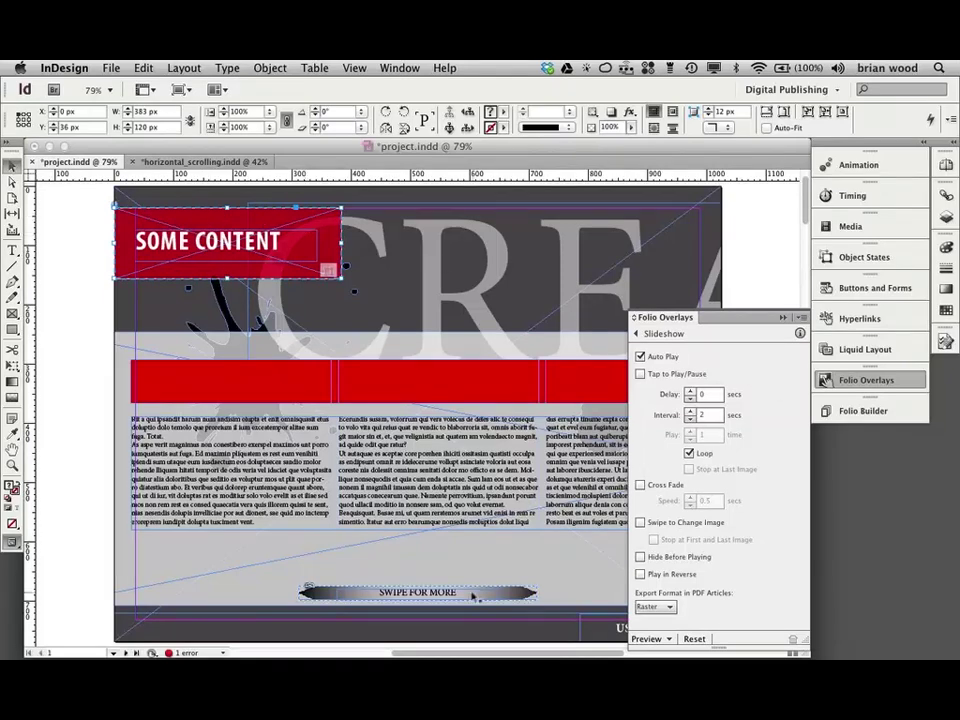
Step: Convert the SWIPE FOR MORE bar to a multi-state slideshow with Auto Play on and Cross Fade off
left_click(472, 594)
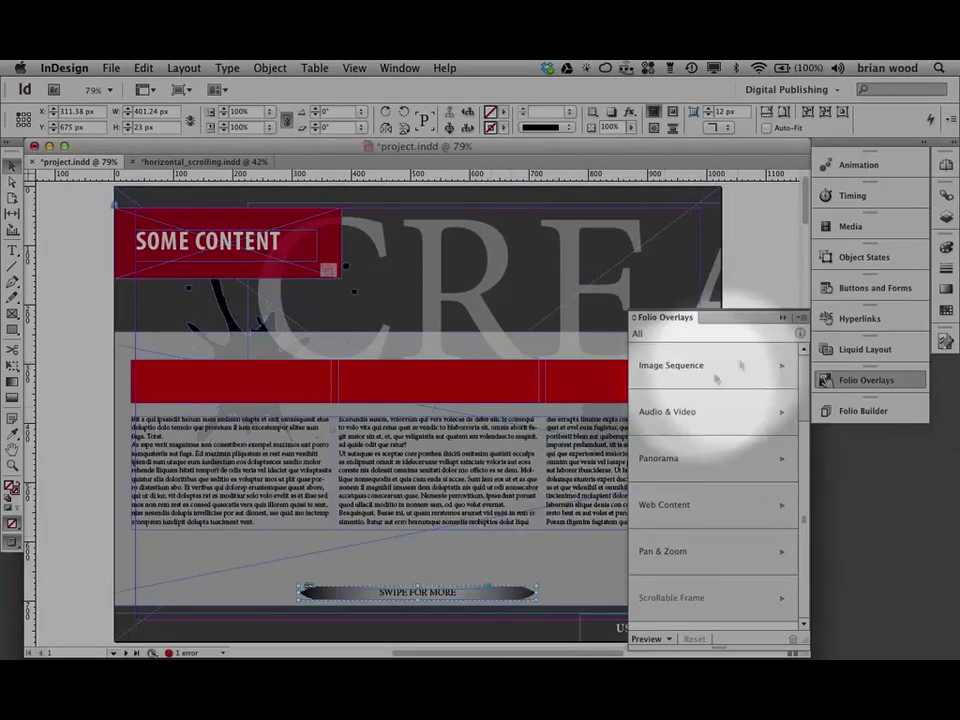
left_click(872, 257)
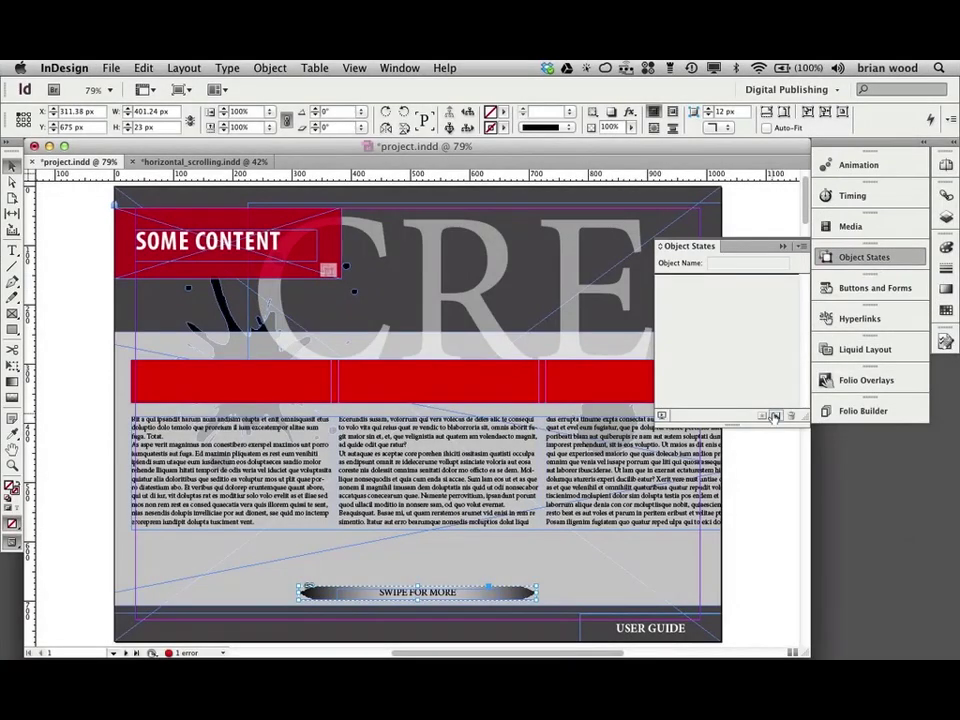
left_click(775, 417)
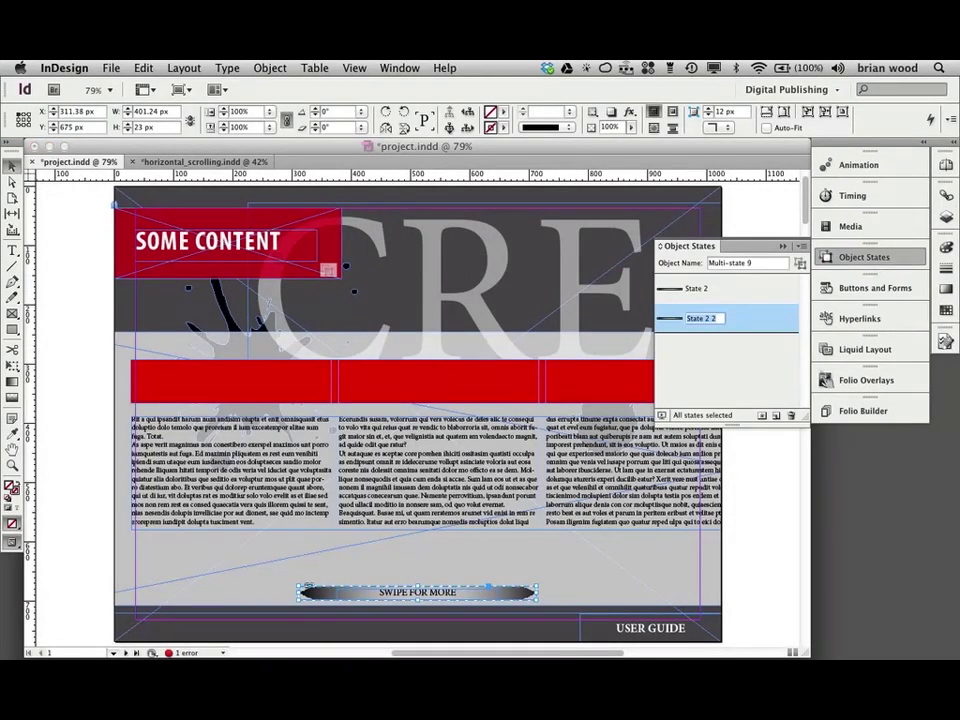
left_click(826, 380)
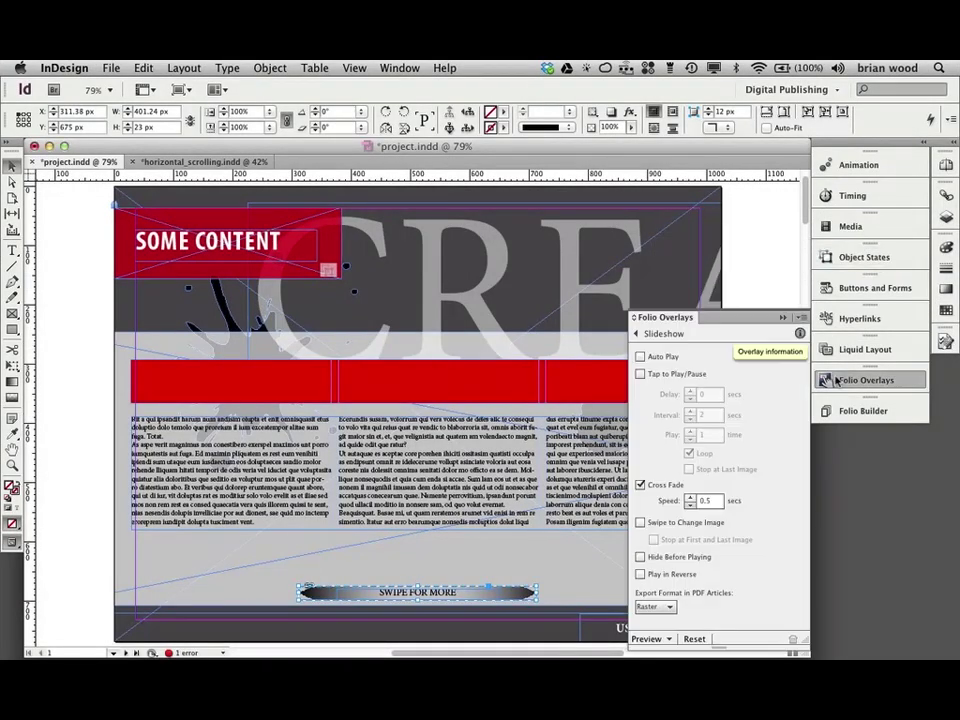
left_click(640, 356)
left_click(640, 485)
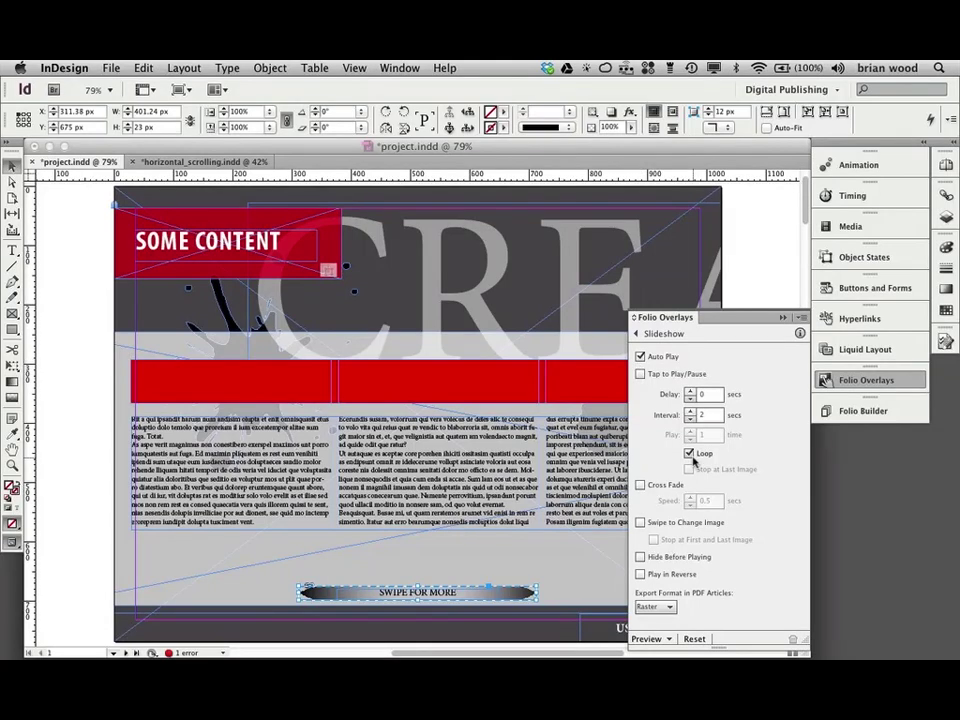
left_click(826, 380)
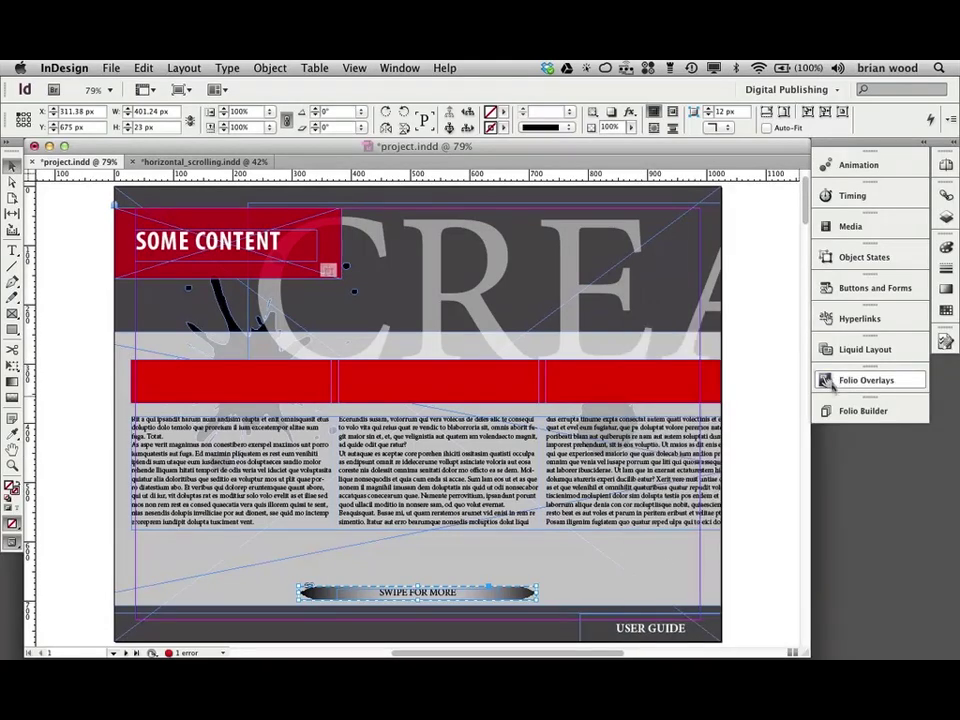
Step: Return Folio Builder to the list of all folios and save the project document
left_click(833, 412)
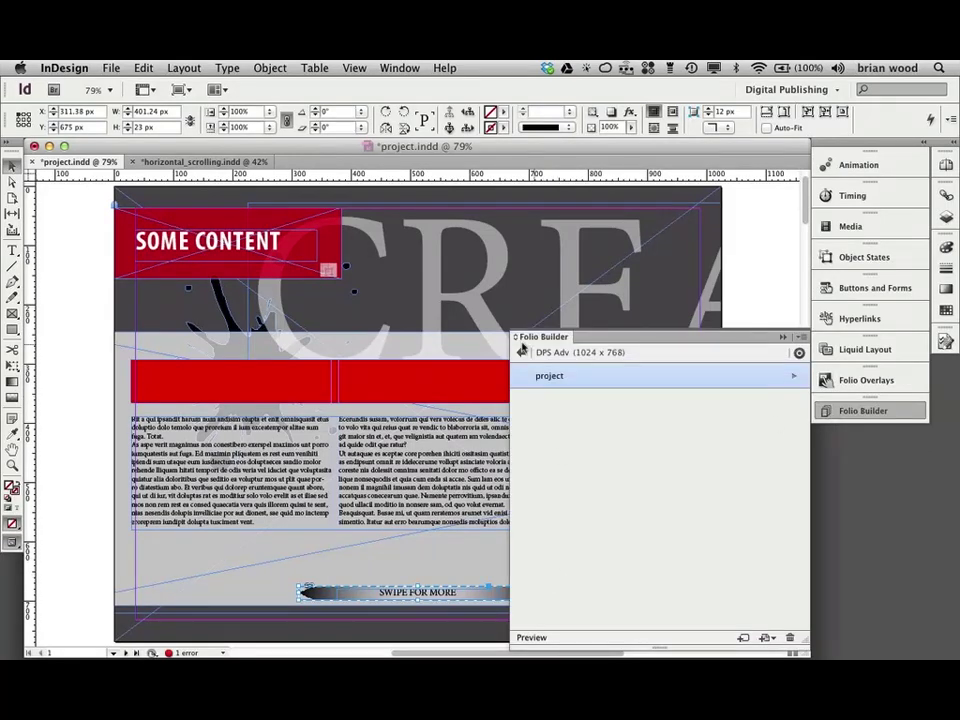
left_click(520, 353)
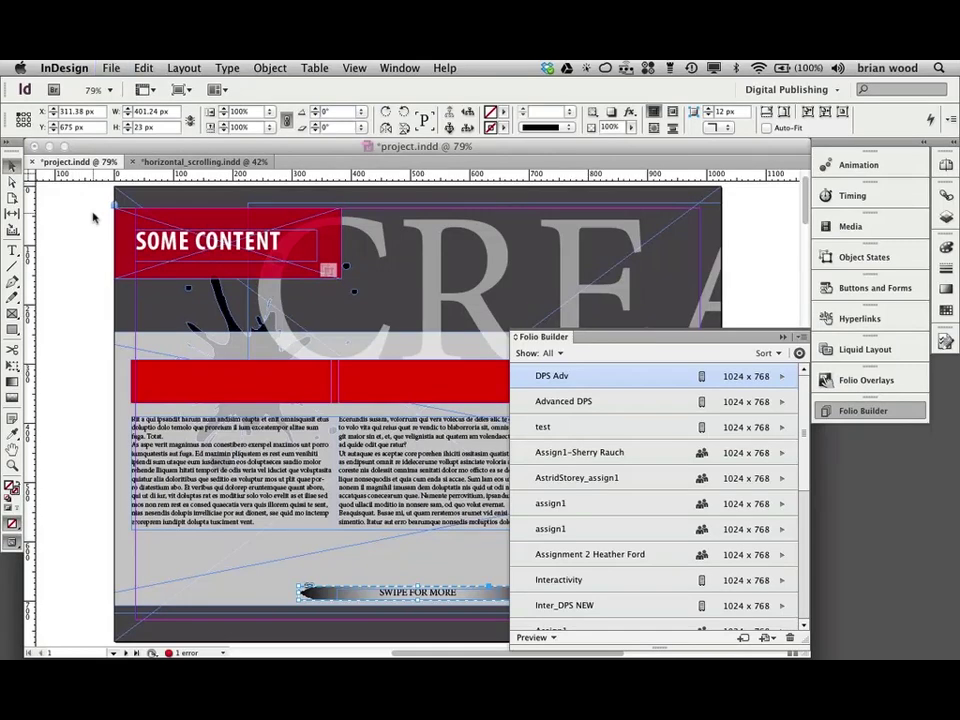
key("super+s")
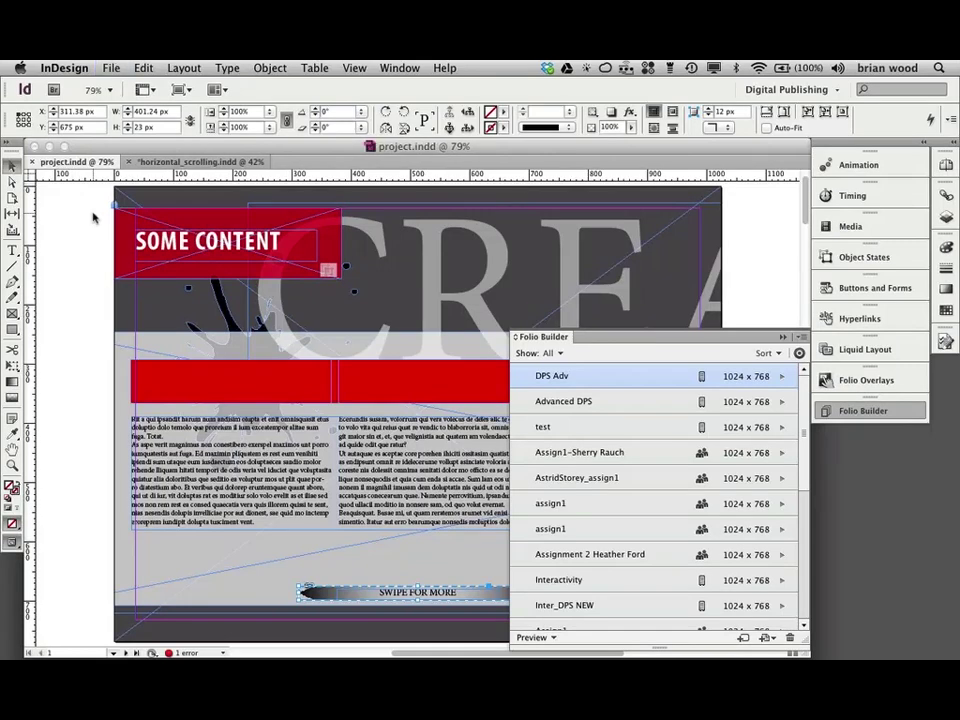
Step: Preview the page on iPad and bring up its Reflector mirror
left_click(553, 641)
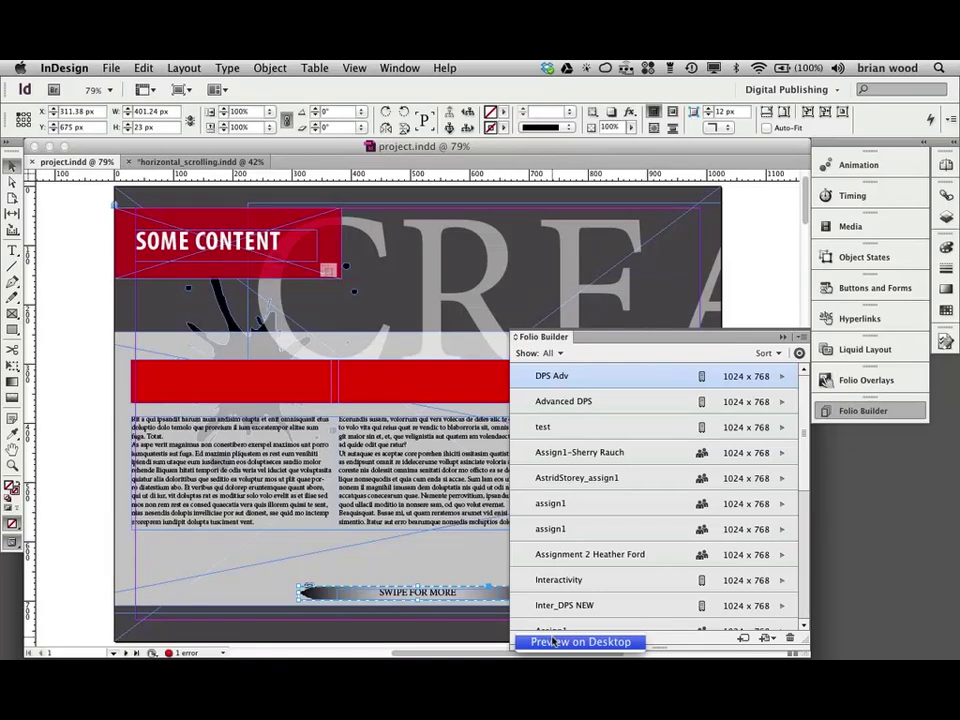
left_click(570, 641)
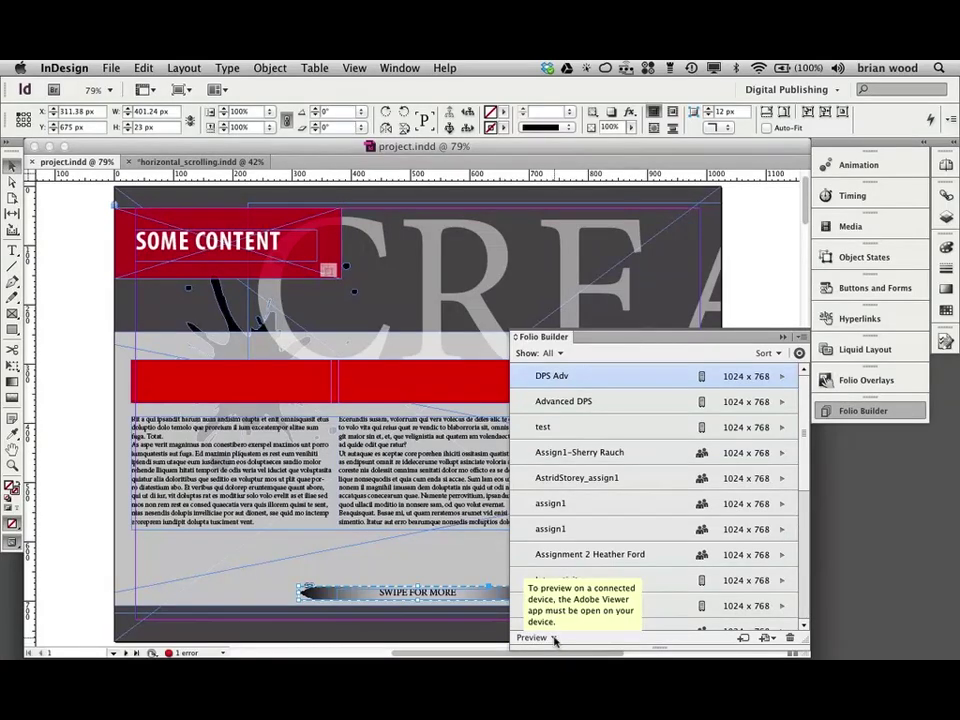
left_click(554, 641)
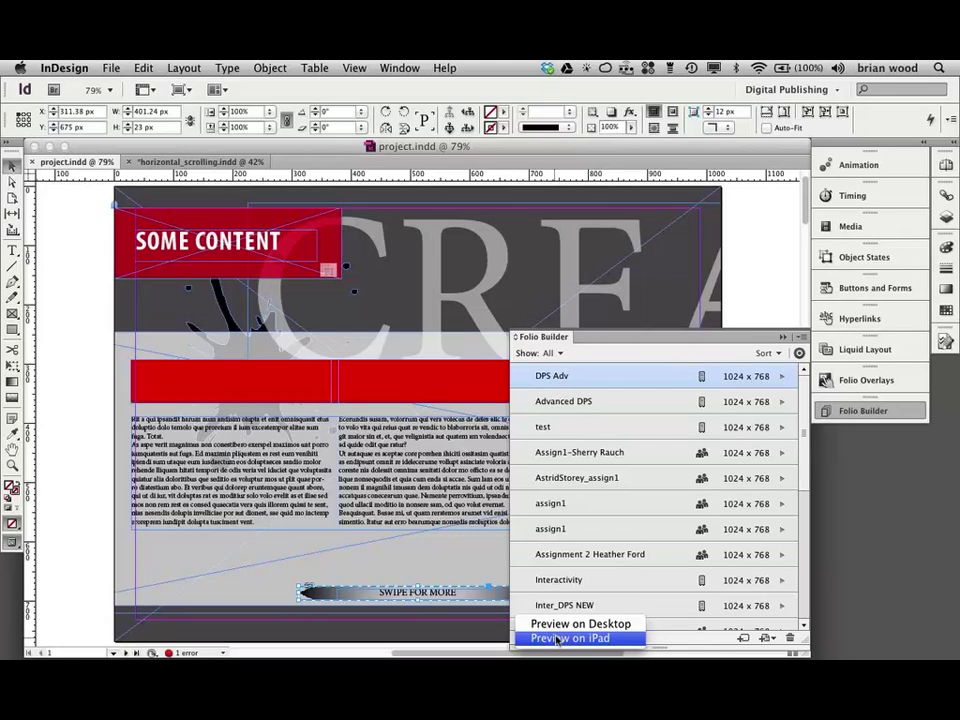
left_click(556, 638)
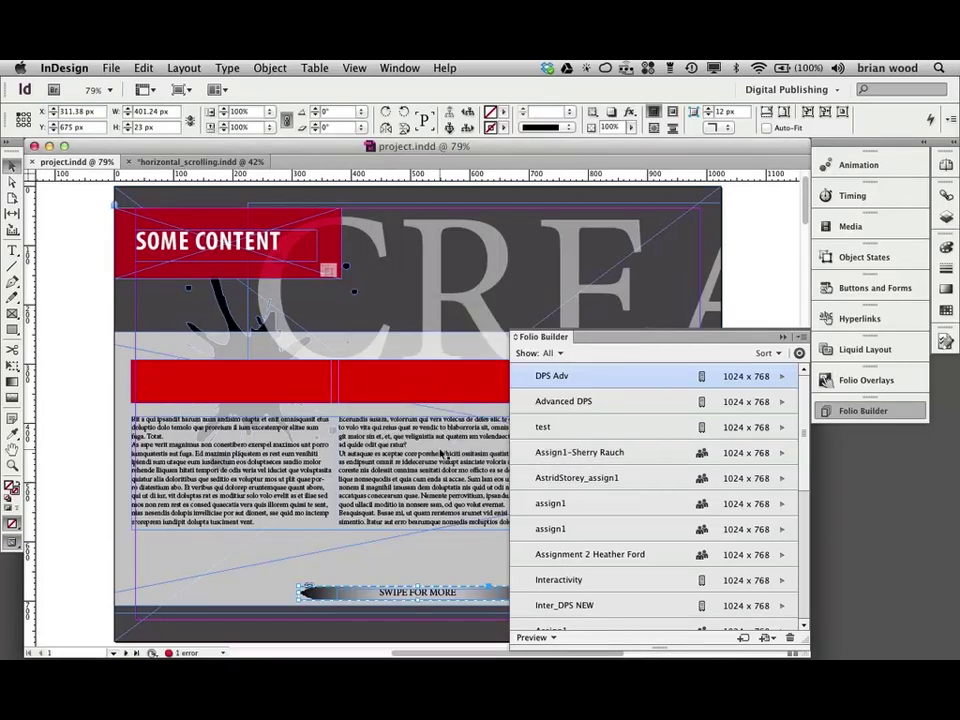
key("super+Tab")
key("super+Tab")
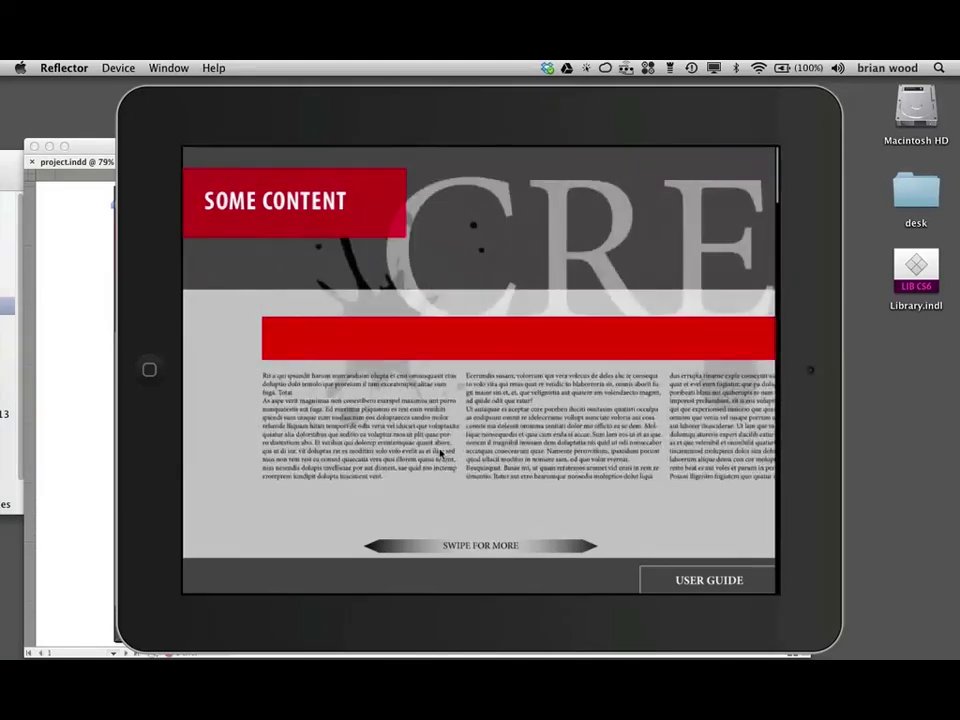
Step: Leave the Reflector mirror and return to project.indd in InDesign
key("super+Tab")
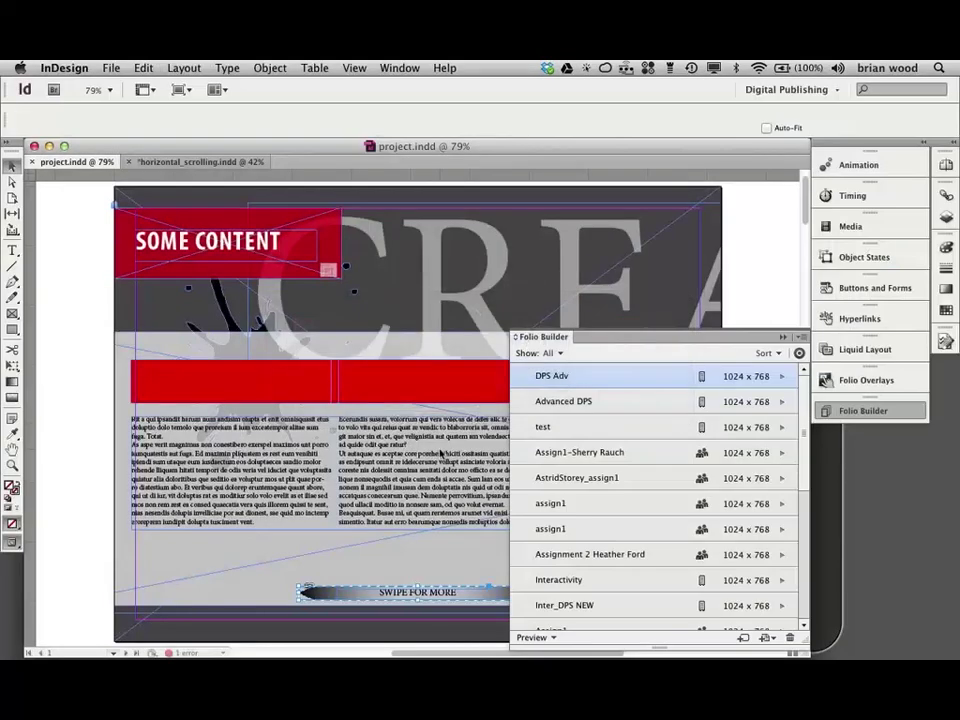
left_click(418, 399)
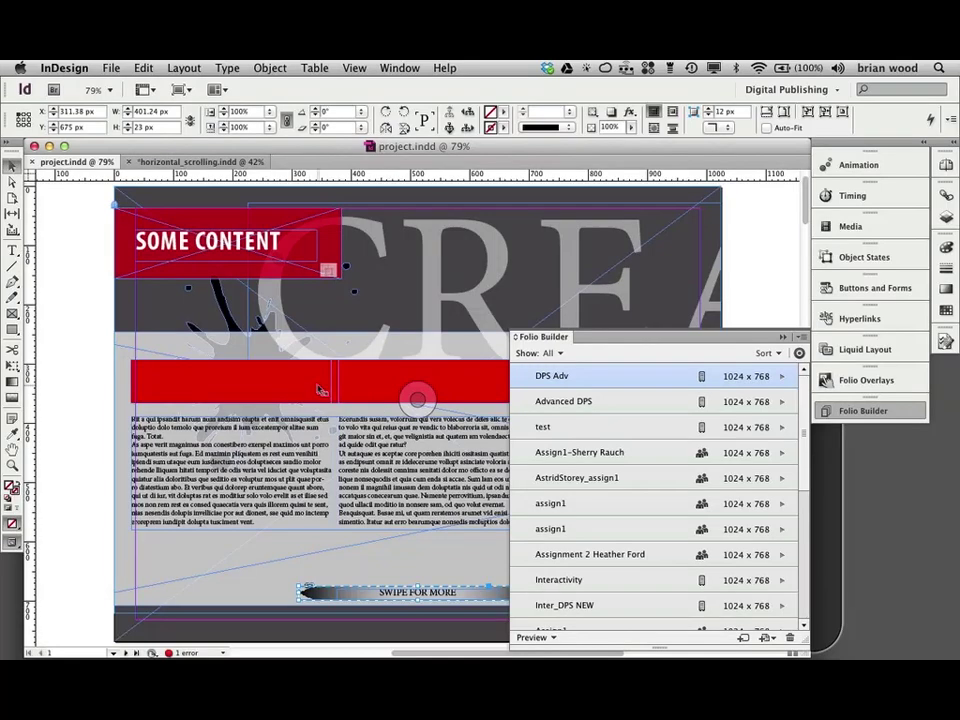